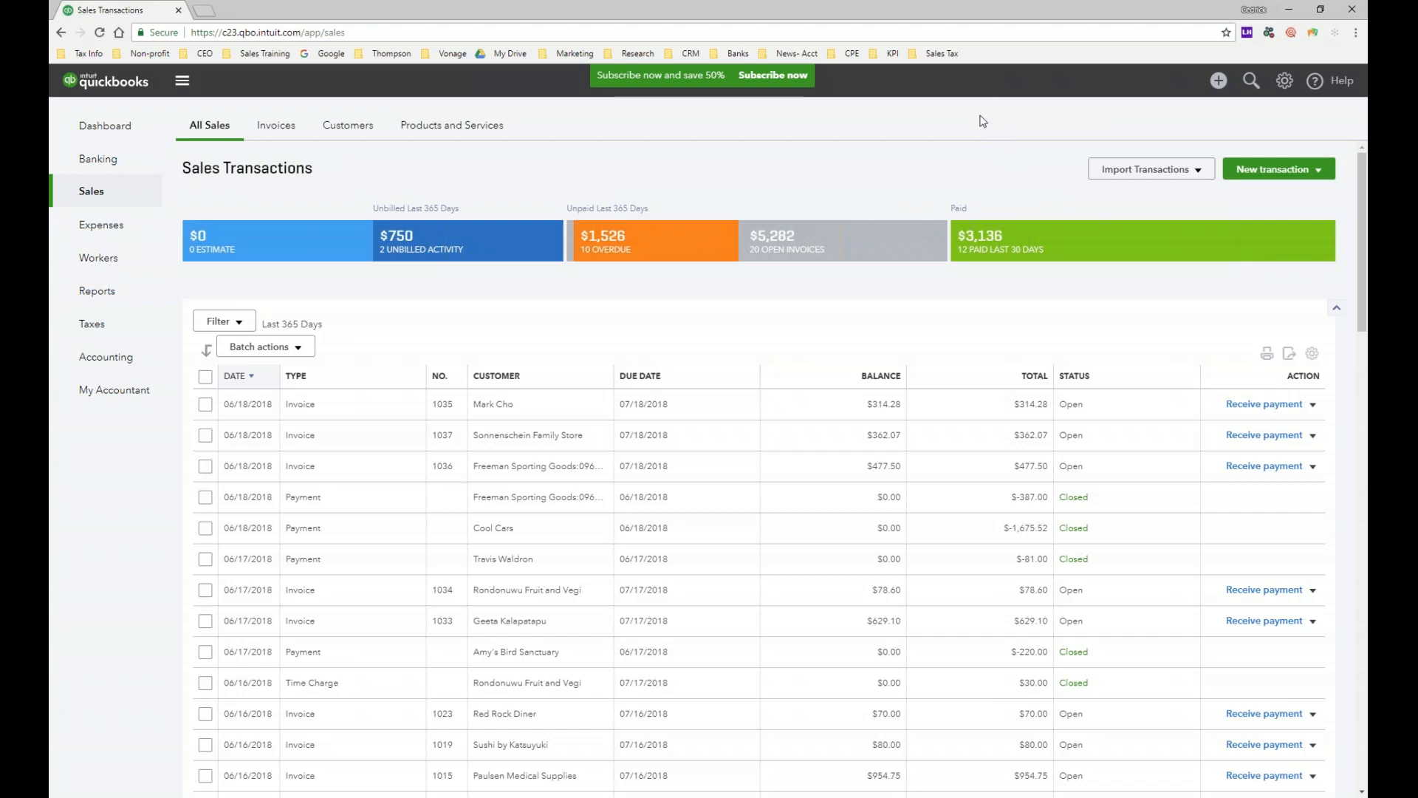
Step: Create a new Estimate form style, opening the 'My ESTIMATE Template - 7-14 (84457)' editor
{"action": "left_click", "coordinate": [1286, 82]}
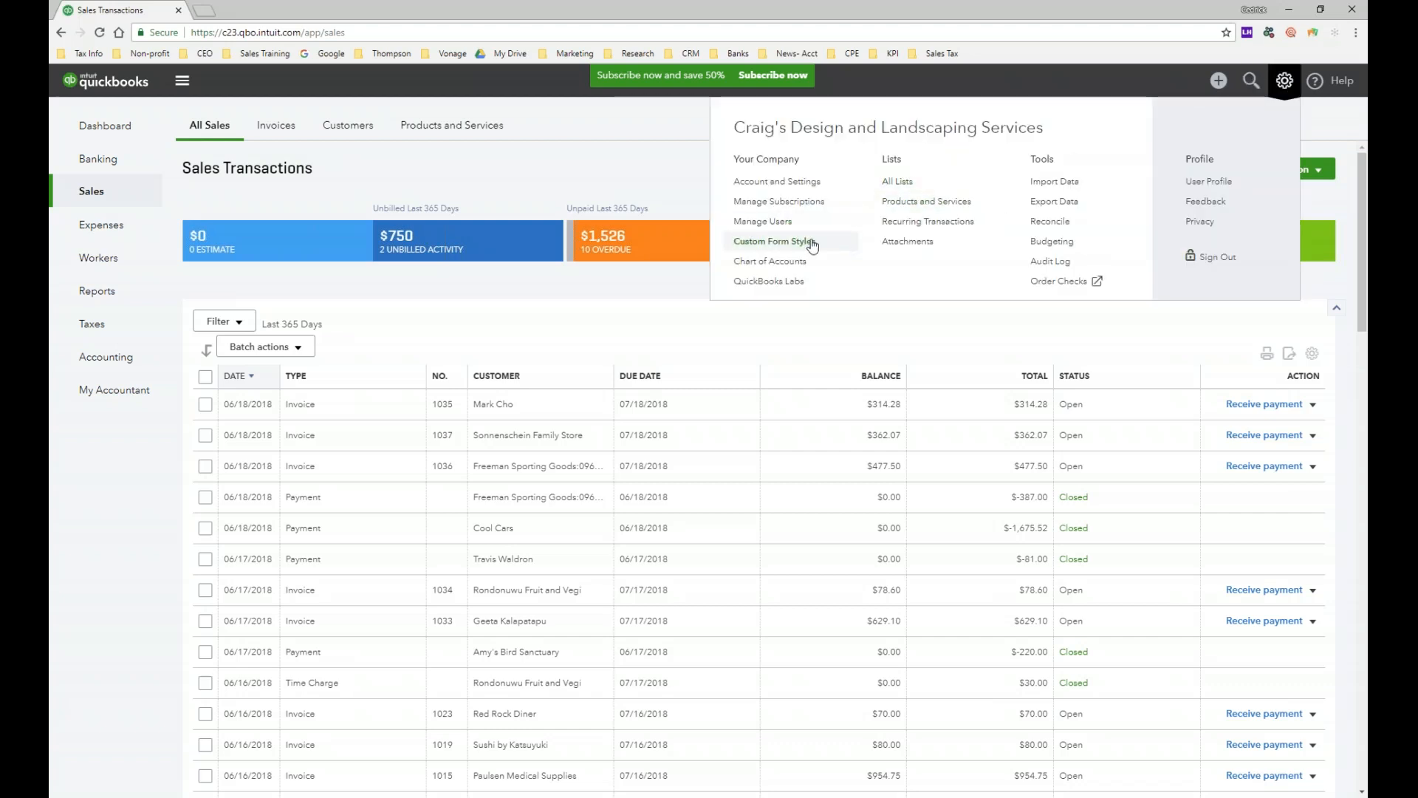
{"action": "left_click", "coordinate": [827, 251]}
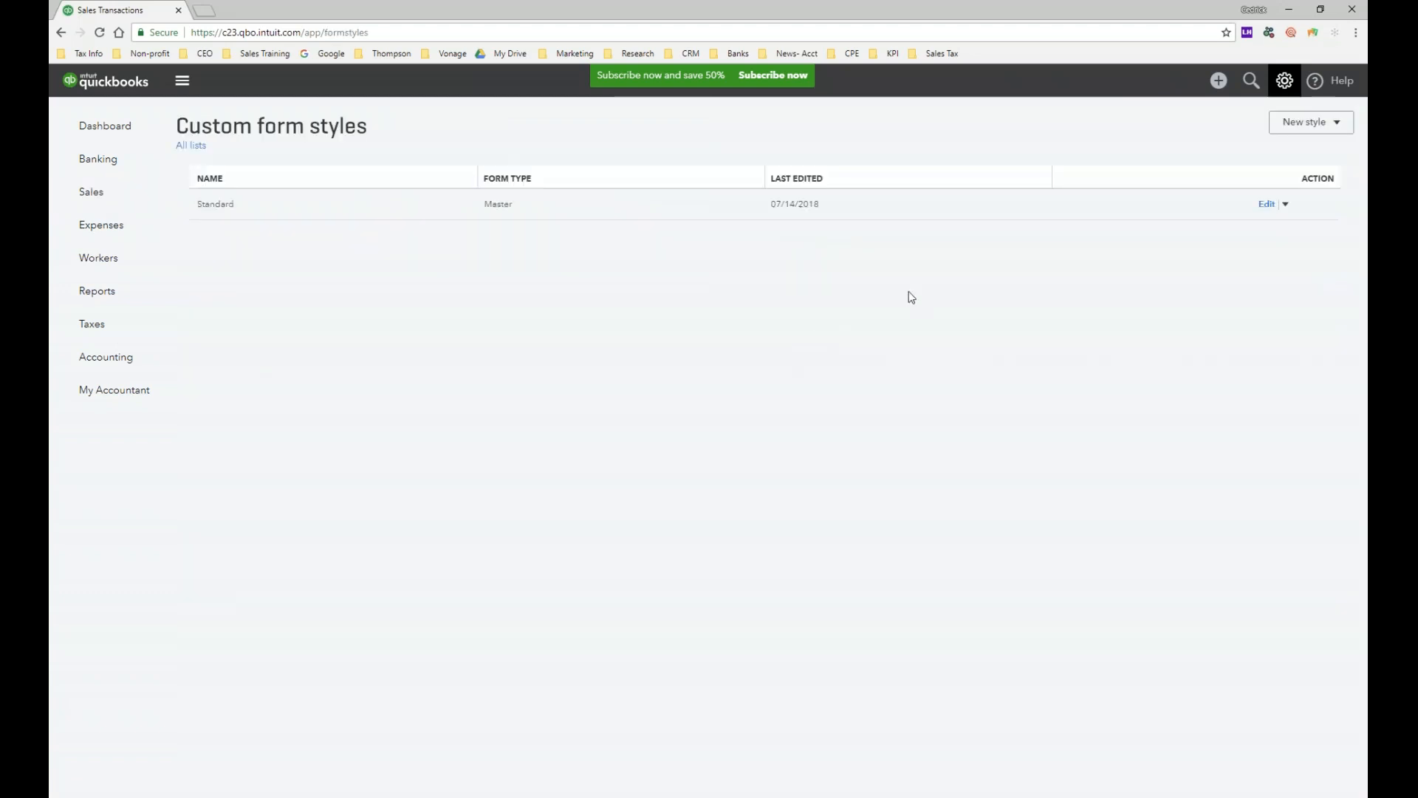
{"action": "left_click", "coordinate": [1335, 127]}
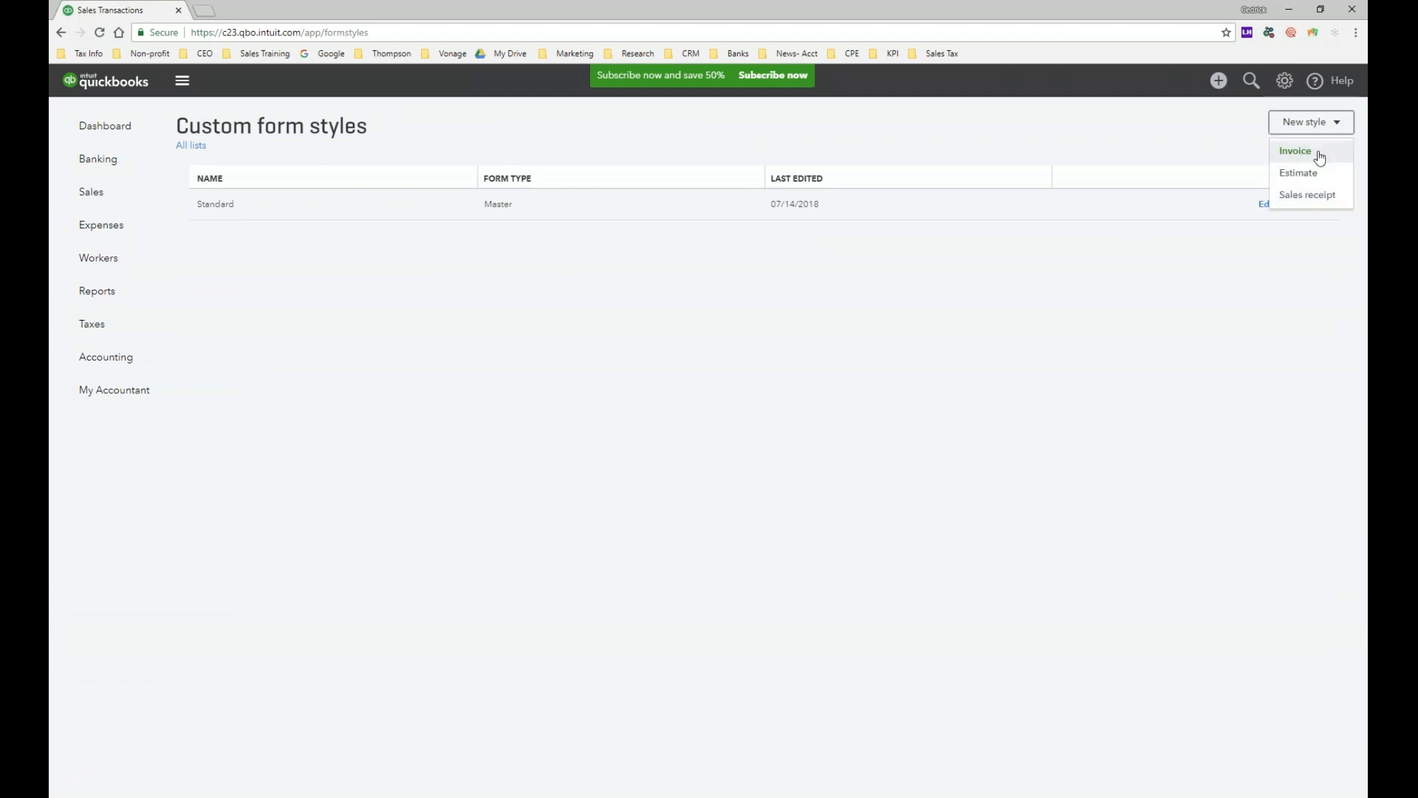
{"action": "left_click", "coordinate": [1331, 181]}
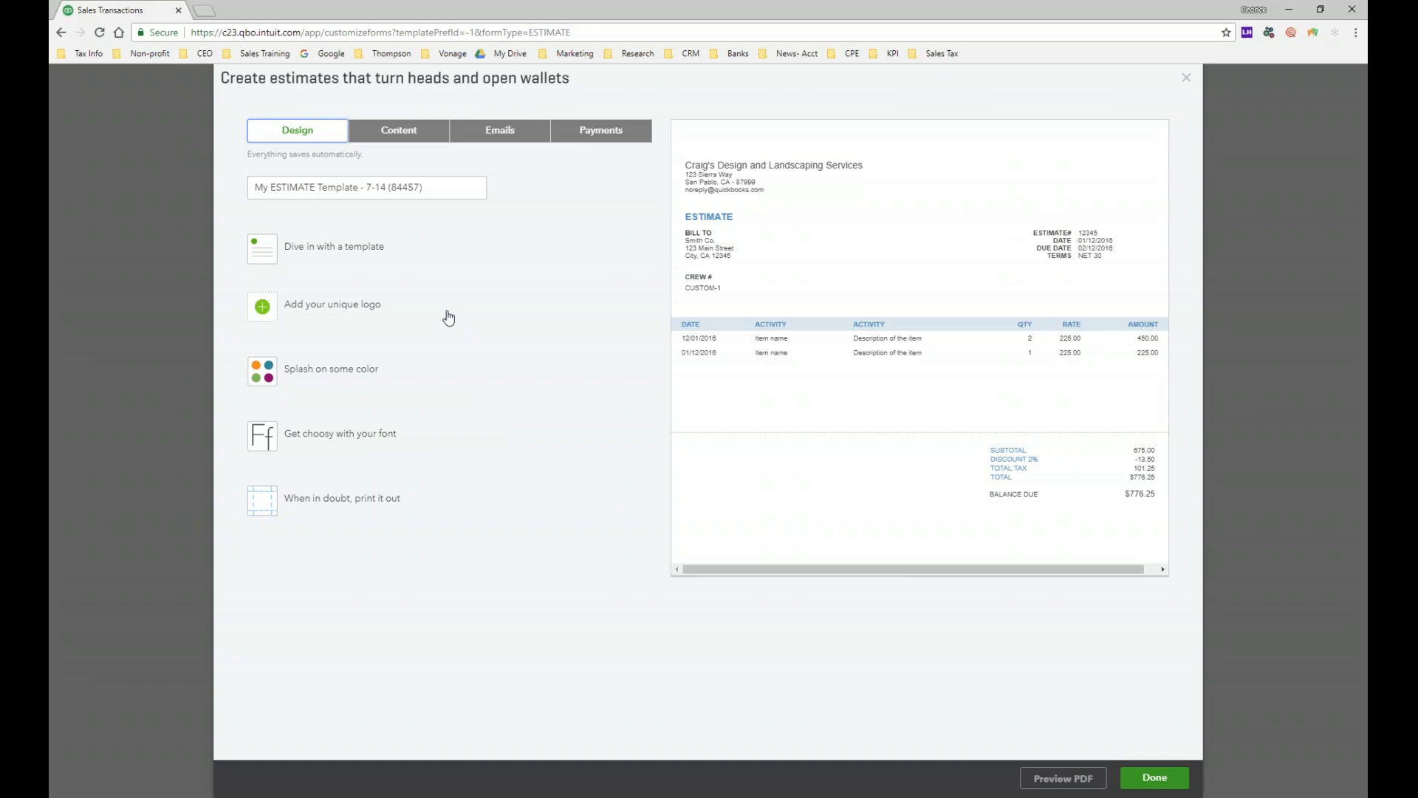
Step: Review the estimate email's greeting options, keeping [FullName] as the customer name
{"action": "left_click", "coordinate": [399, 132]}
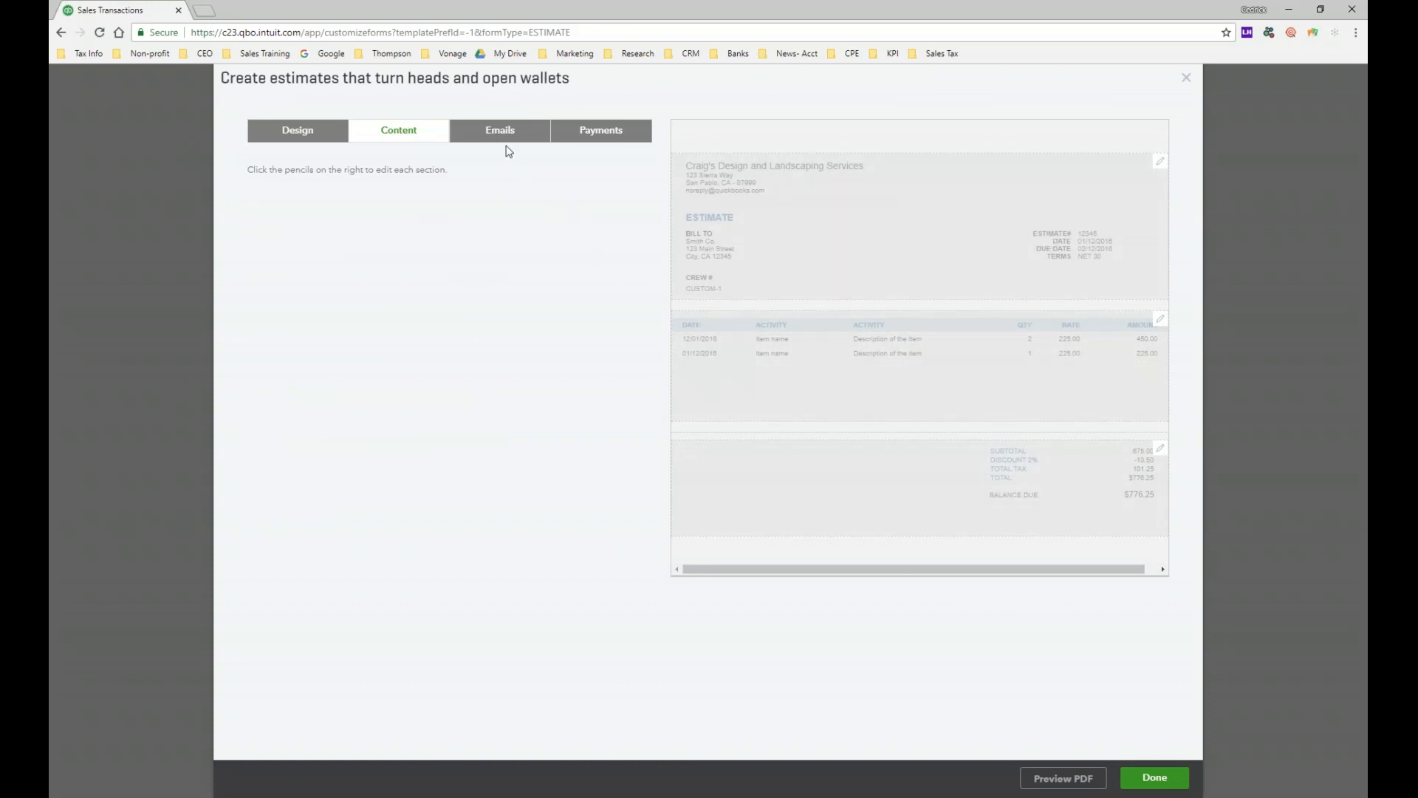
{"action": "left_click", "coordinate": [505, 134]}
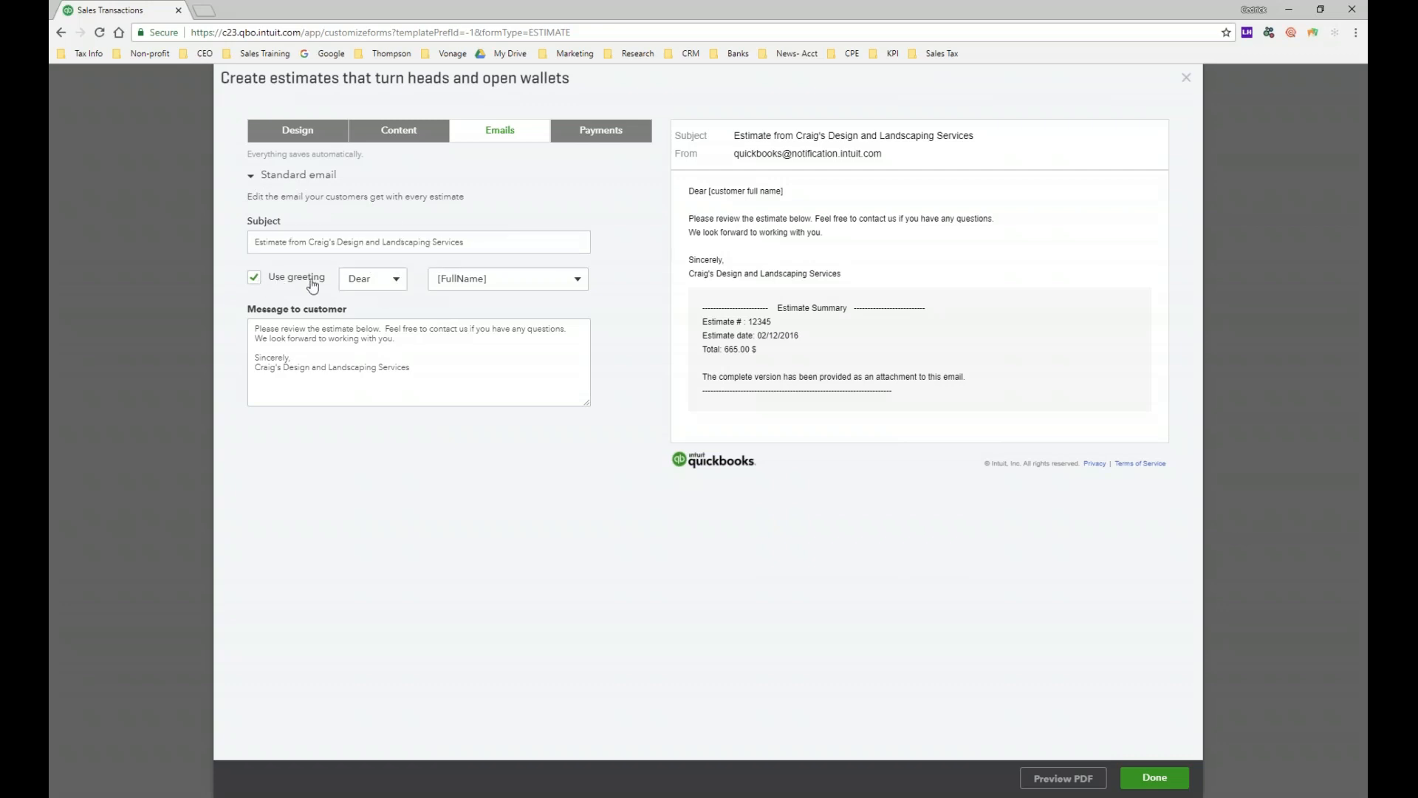
{"action": "left_click", "coordinate": [392, 286]}
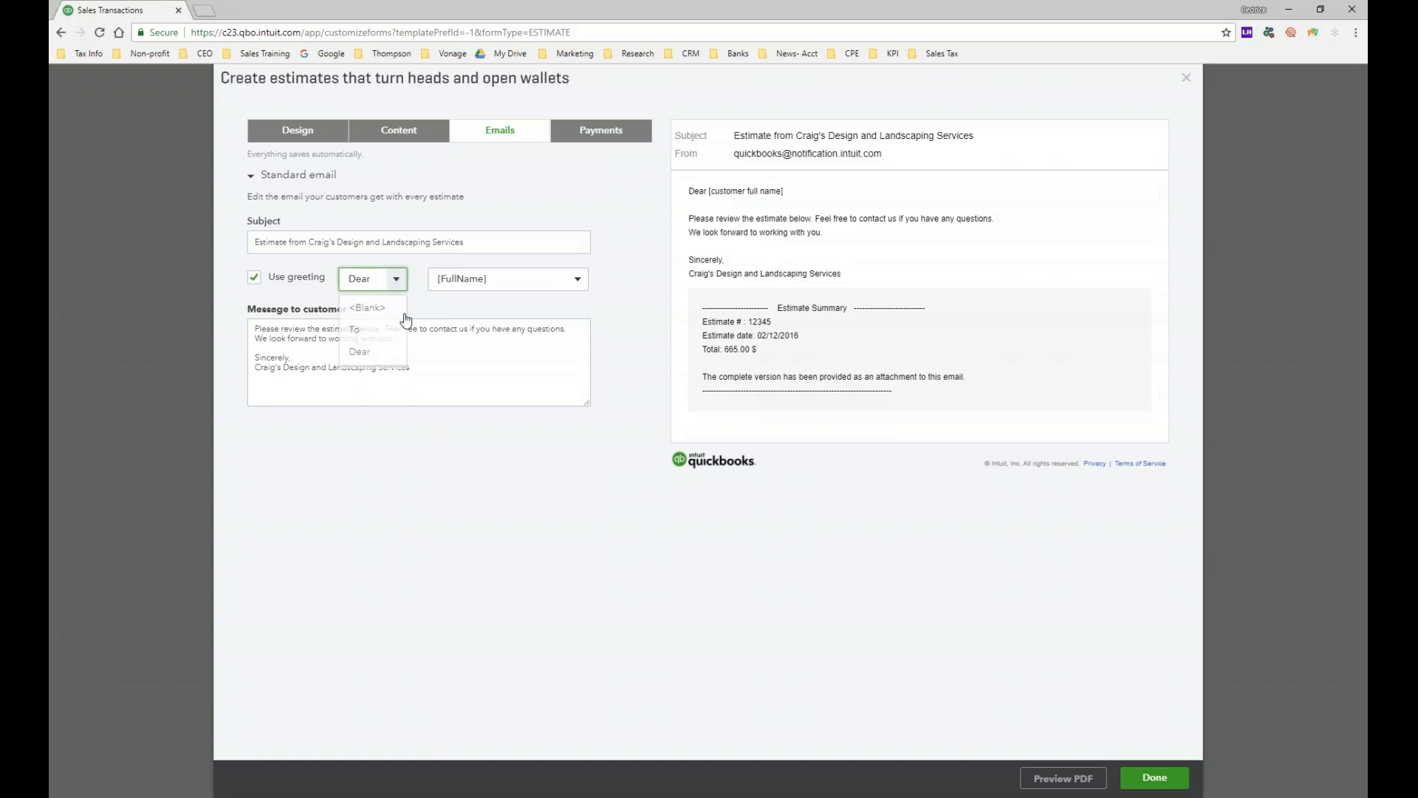
{"action": "left_click", "coordinate": [577, 278]}
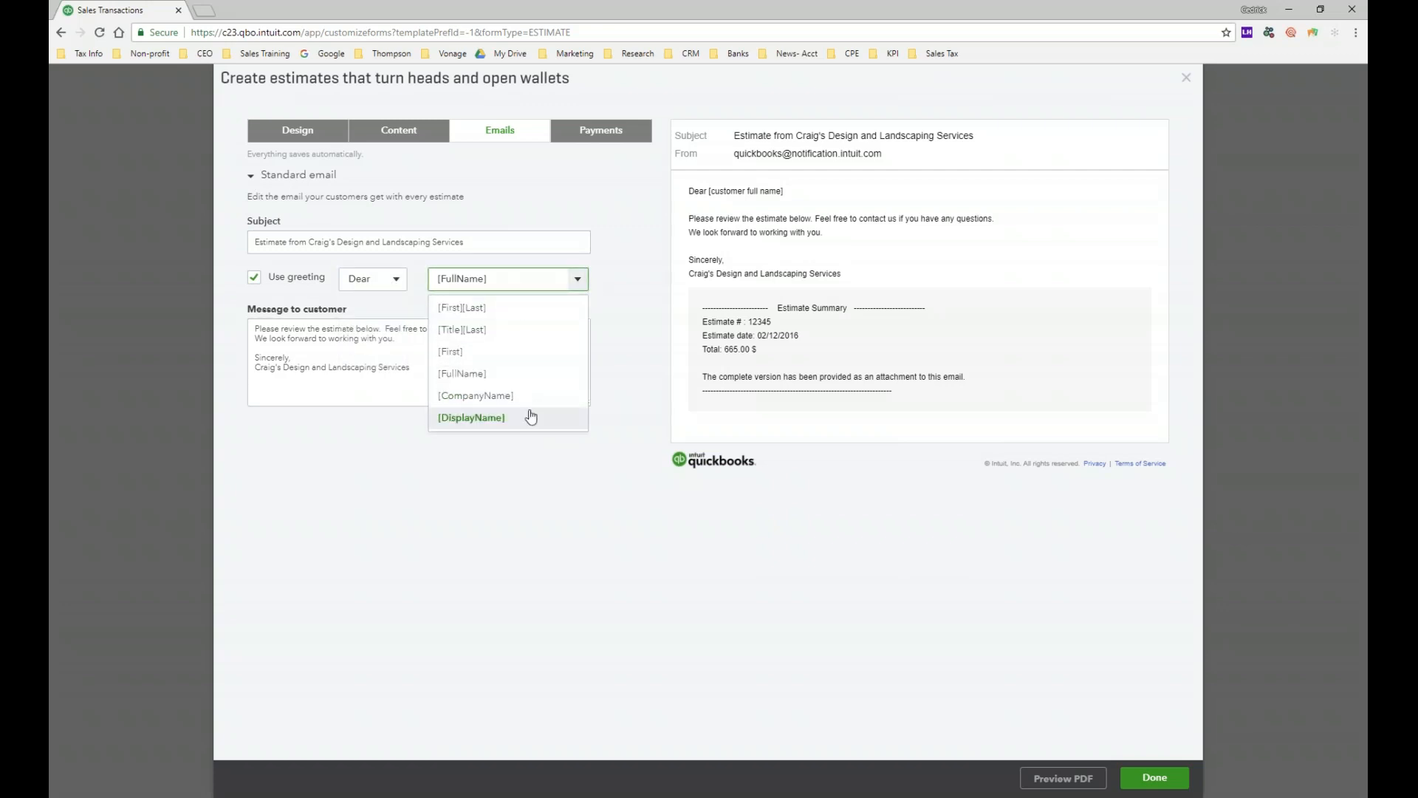
{"action": "left_click", "coordinate": [392, 372]}
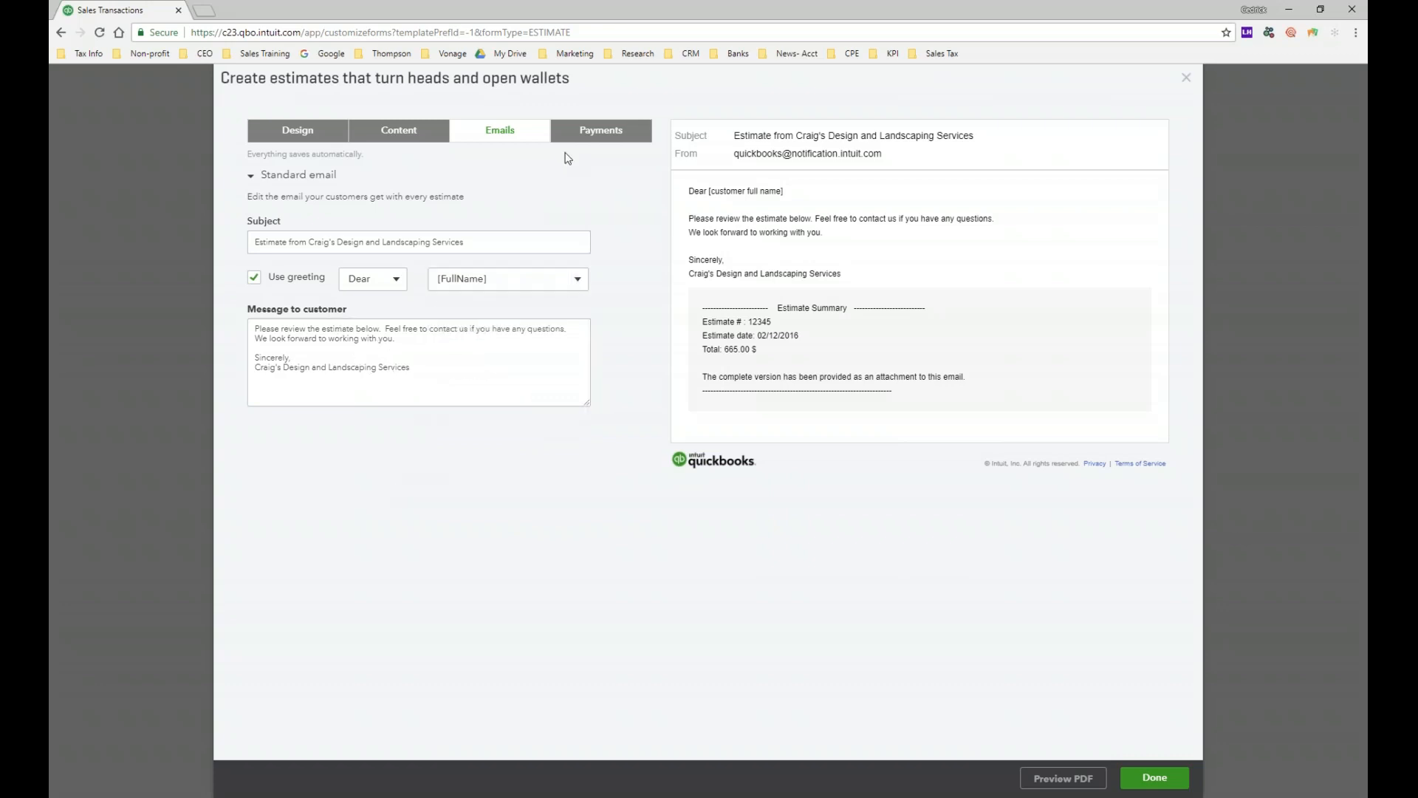
Step: Toggle bank transfer and credit card payments on and back off, leaving both disabled
{"action": "left_click", "coordinate": [598, 144]}
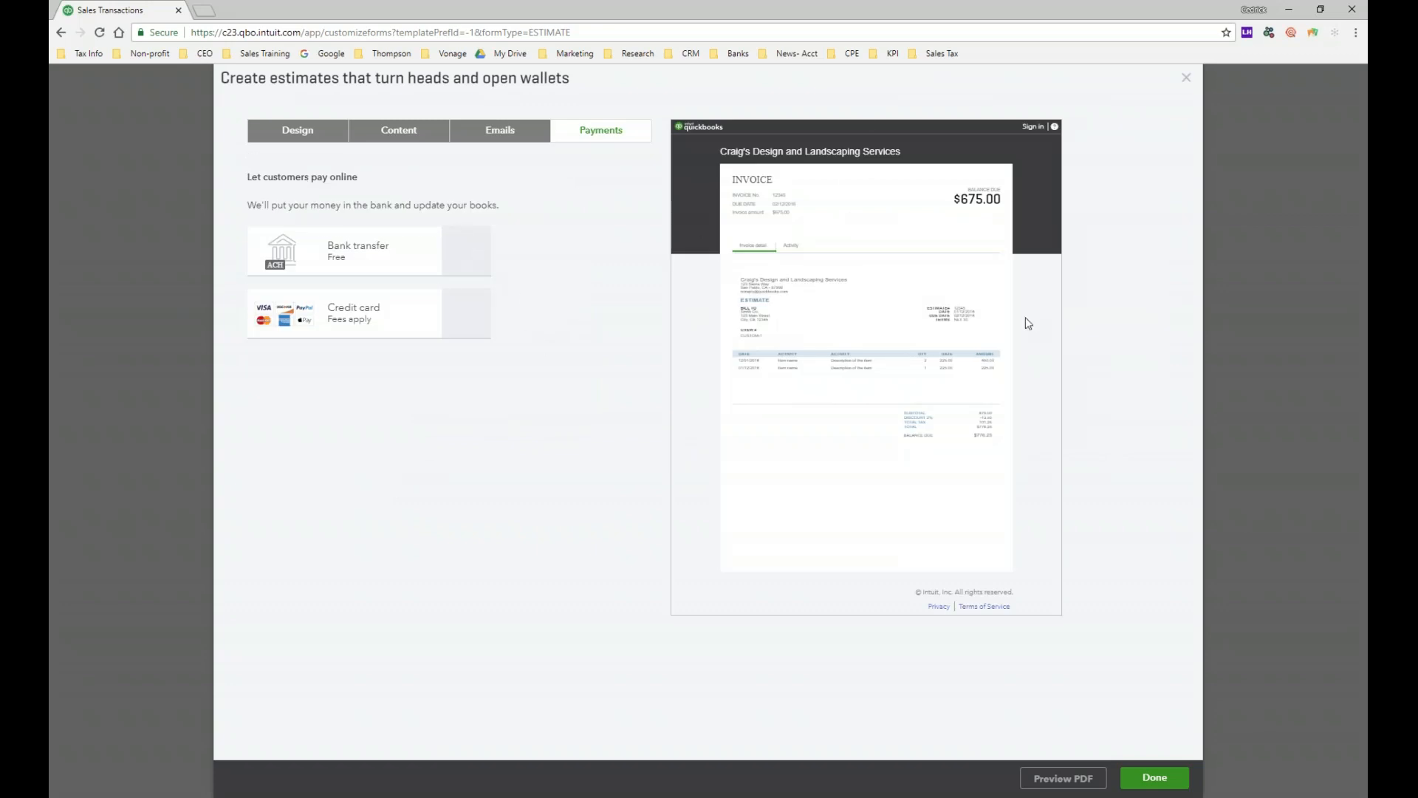
{"action": "left_click", "coordinate": [464, 246]}
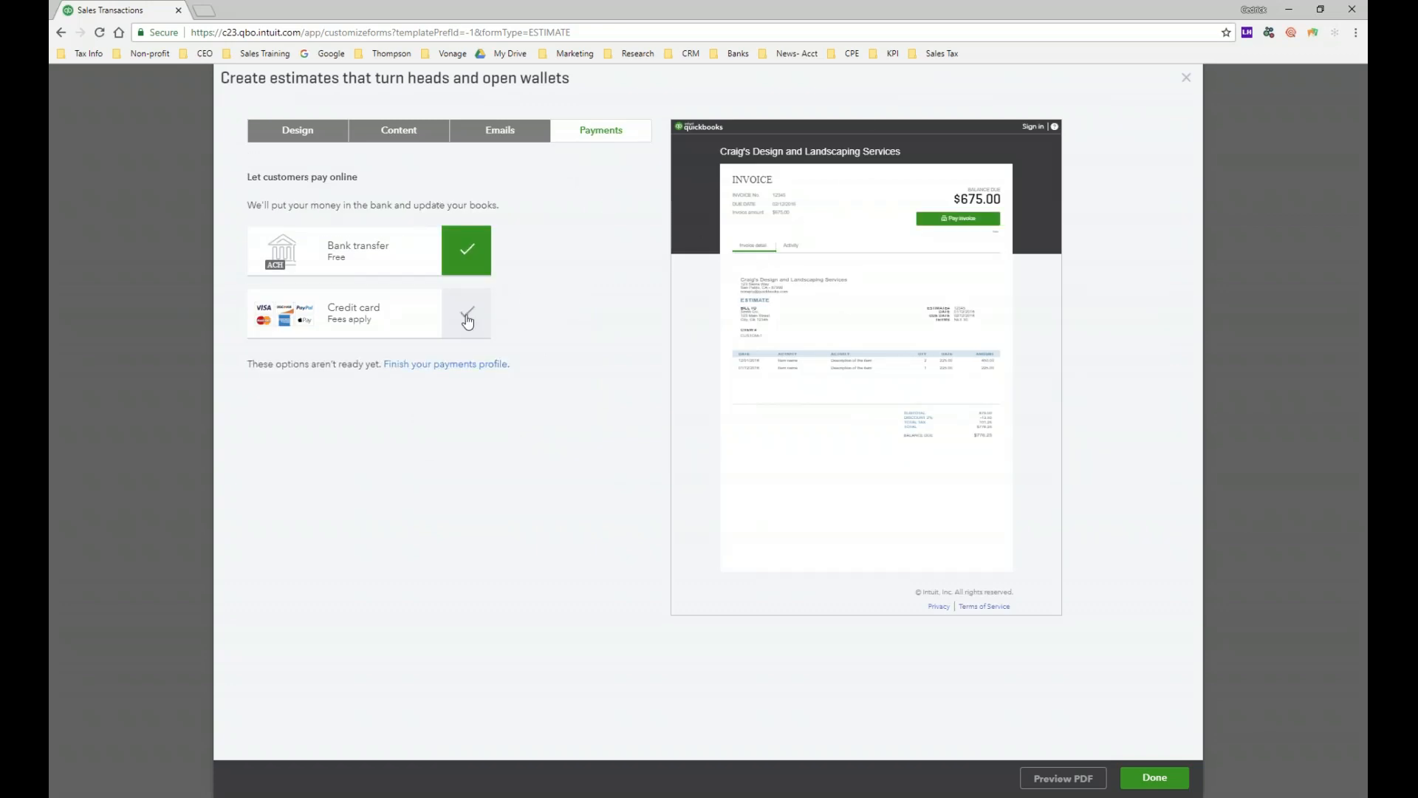
{"action": "left_click", "coordinate": [466, 313]}
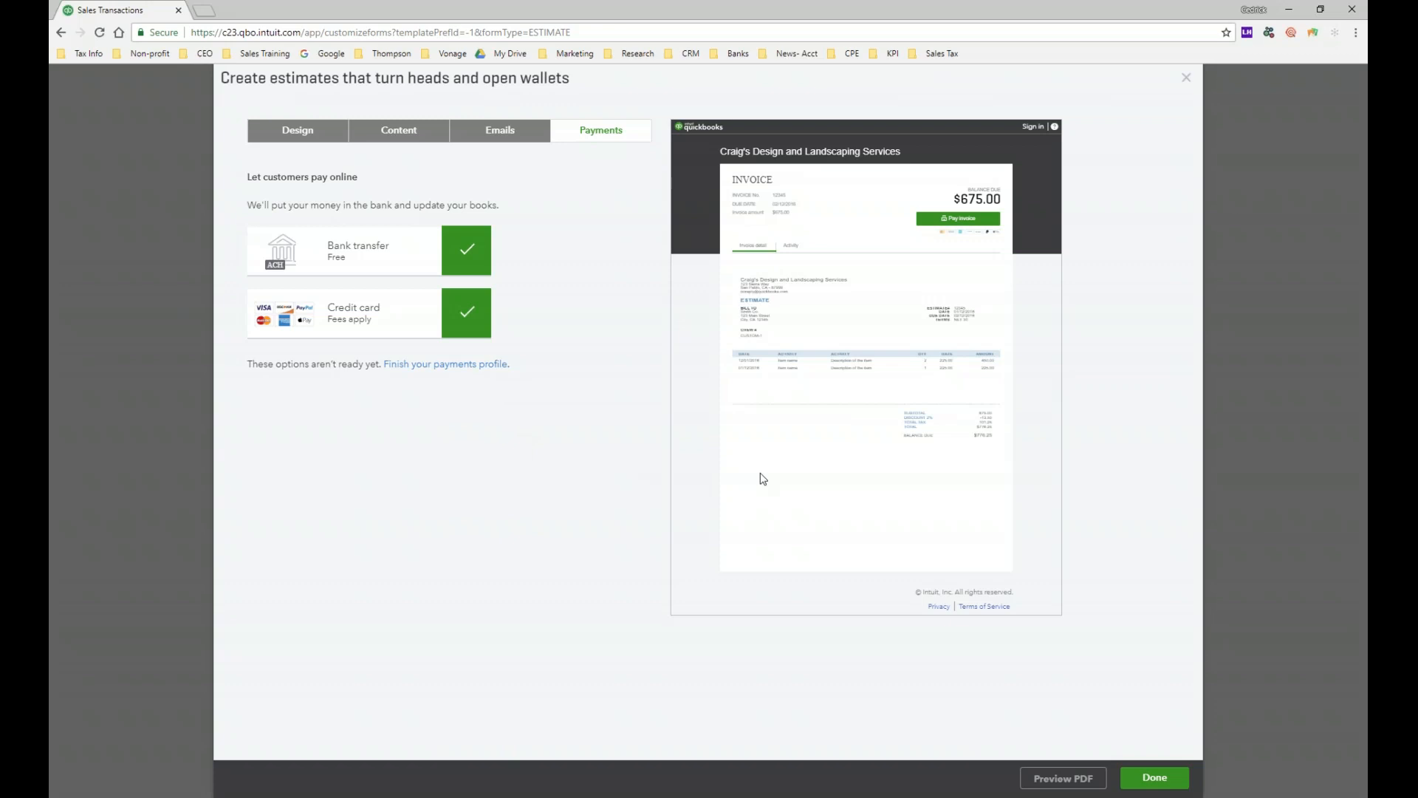
{"action": "left_click", "coordinate": [466, 311]}
{"action": "left_click", "coordinate": [466, 248]}
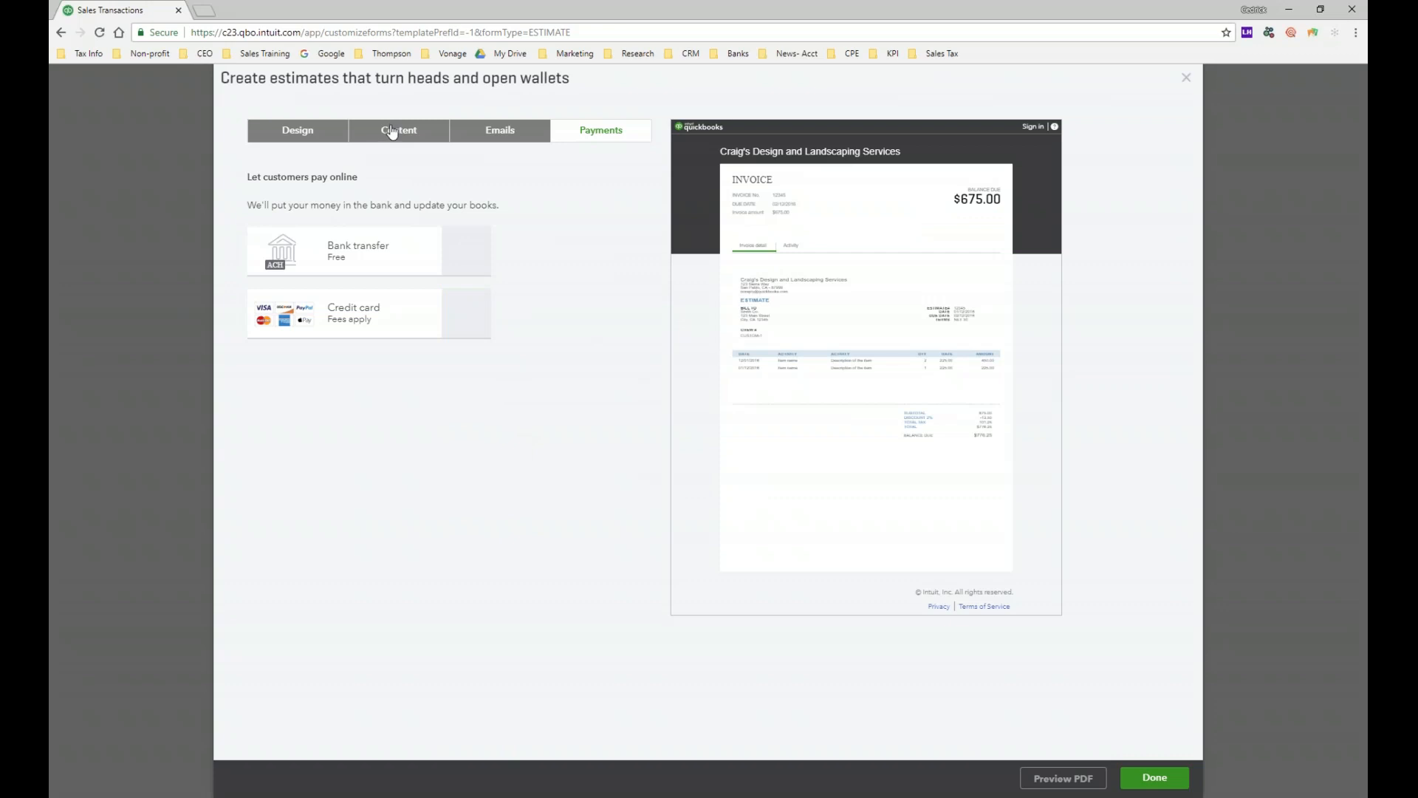
{"action": "left_click", "coordinate": [389, 133]}
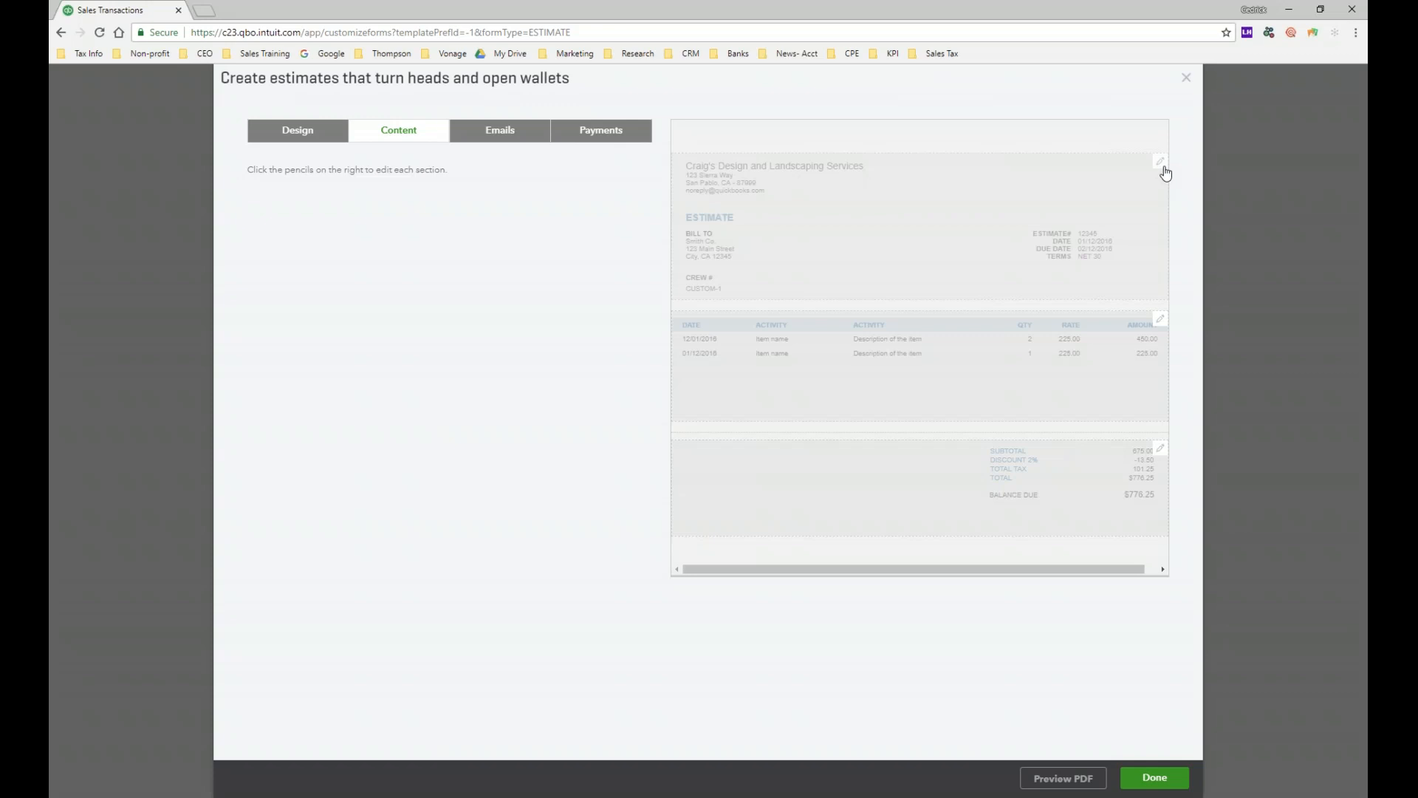
Step: Change the header's form name from Estimate to 'Bid' and save the style
{"action": "left_click", "coordinate": [1164, 169]}
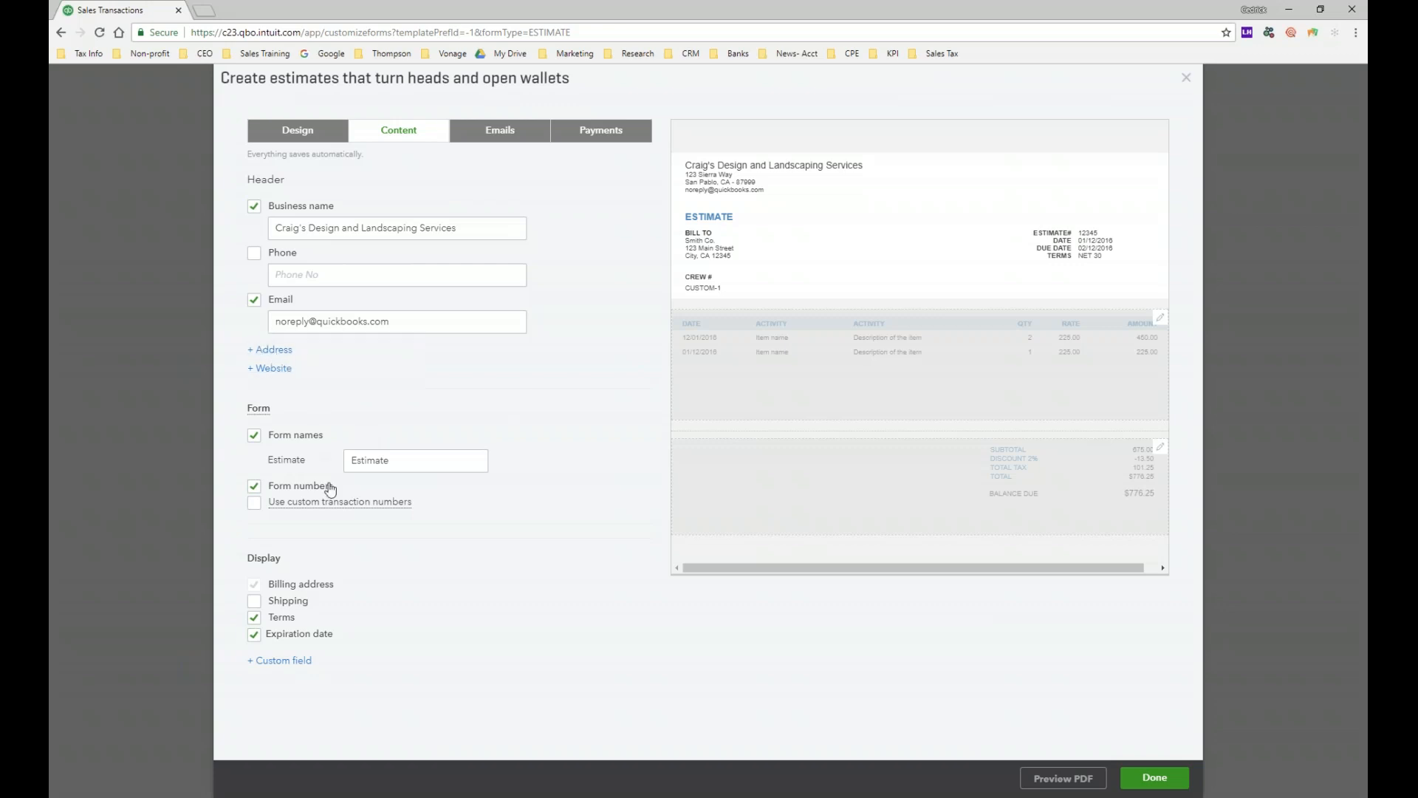
{"action": "double_click", "coordinate": [430, 464]}
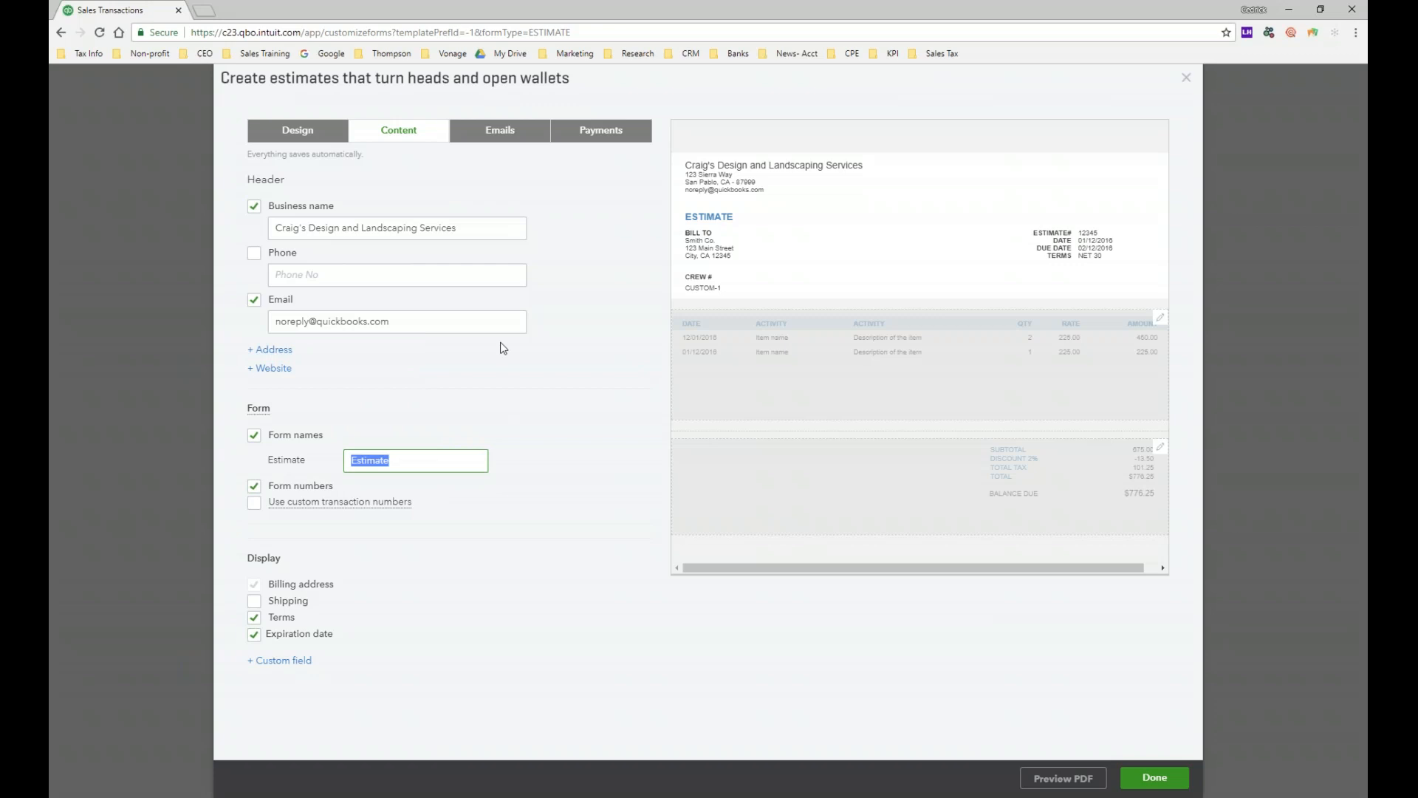
{"action": "type", "text": "Bid"}
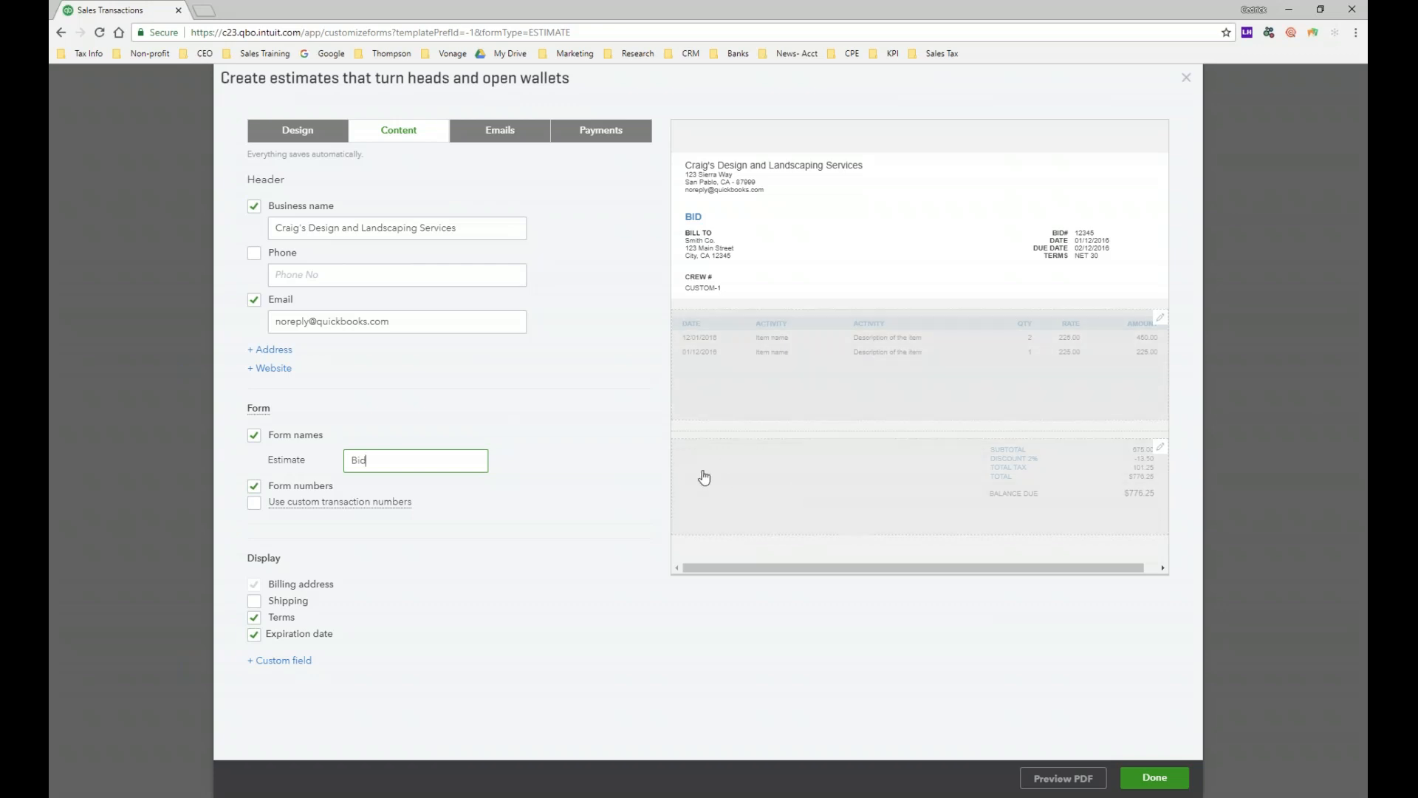
{"action": "left_click", "coordinate": [1166, 781]}
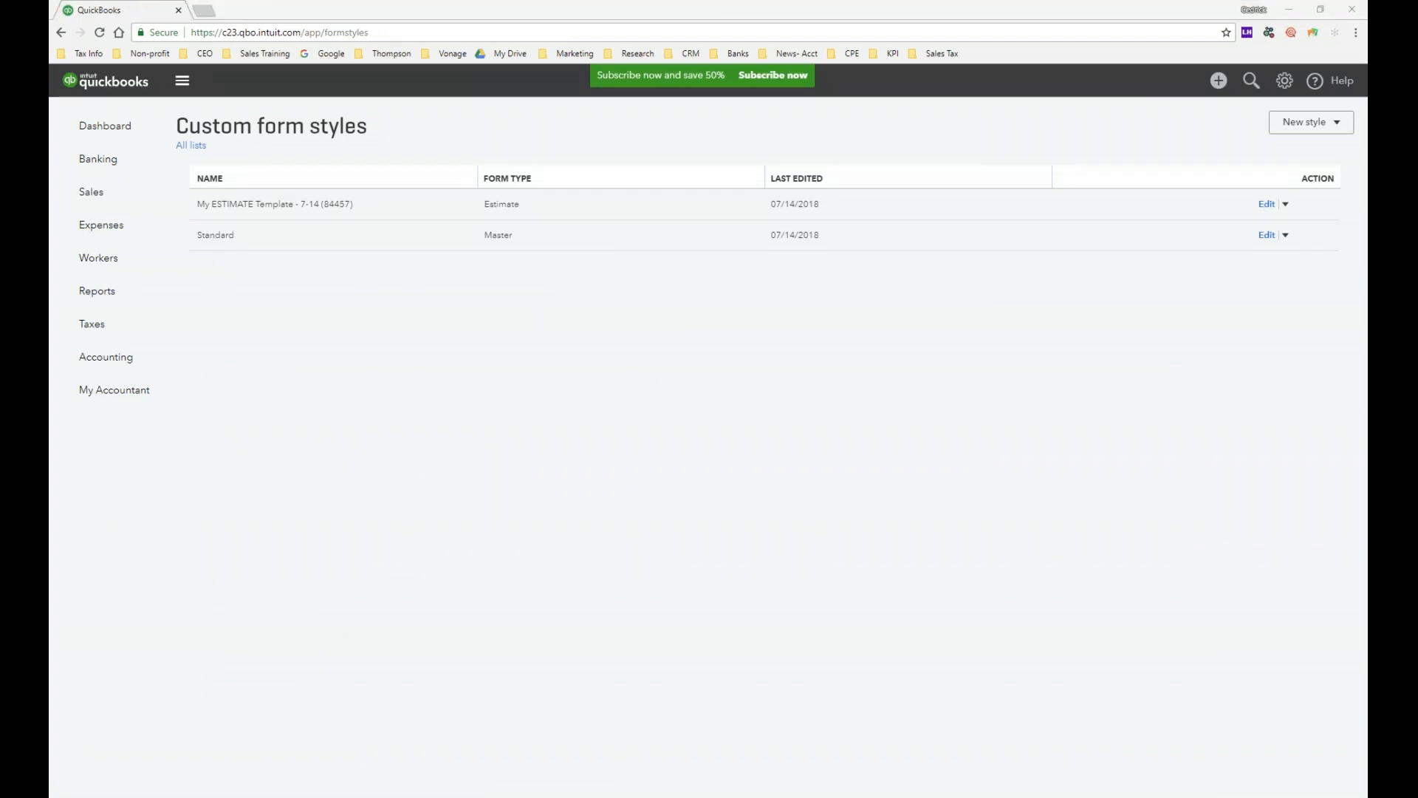
Step: Start a blank estimate from the Create (+) menu
{"action": "left_click", "coordinate": [847, 508]}
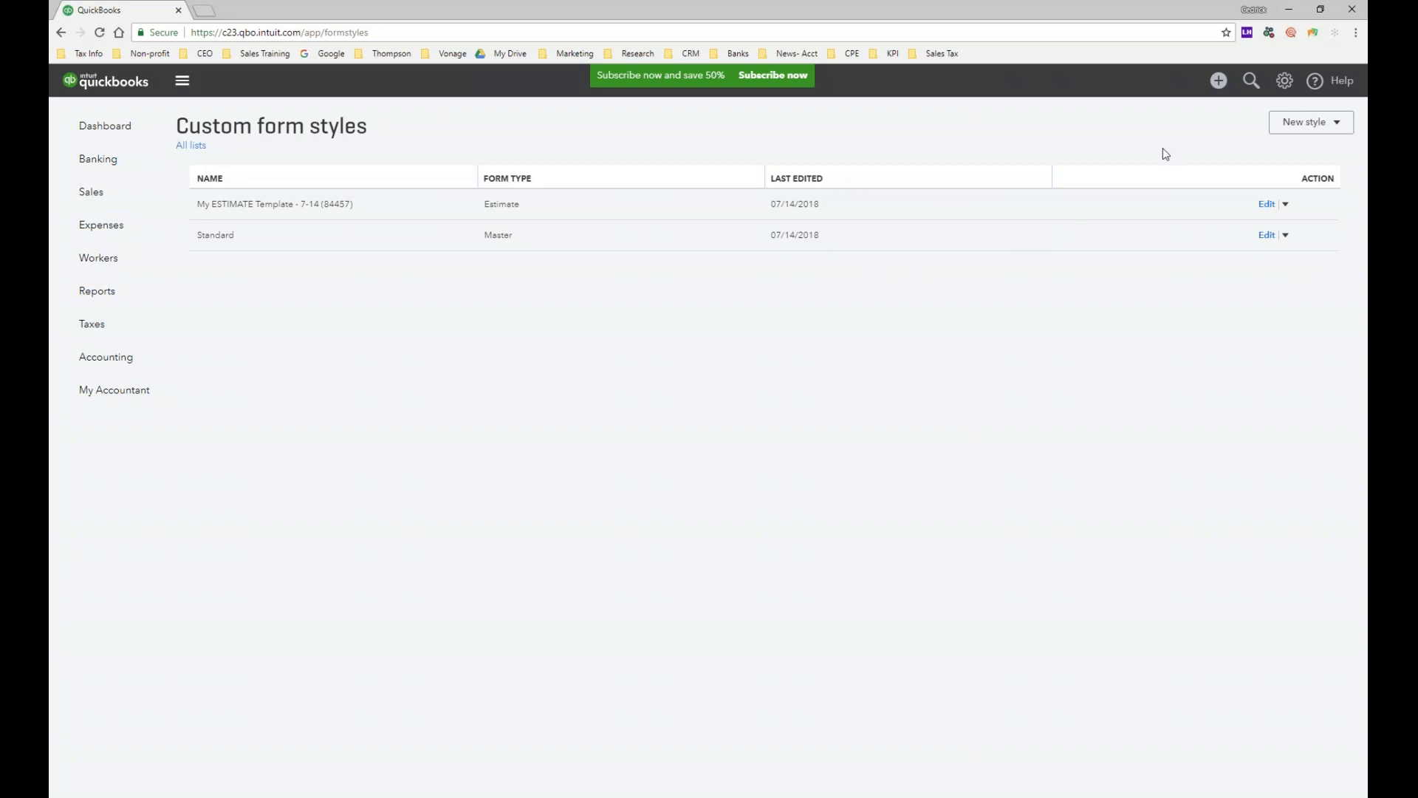
{"action": "left_click", "coordinate": [1226, 89]}
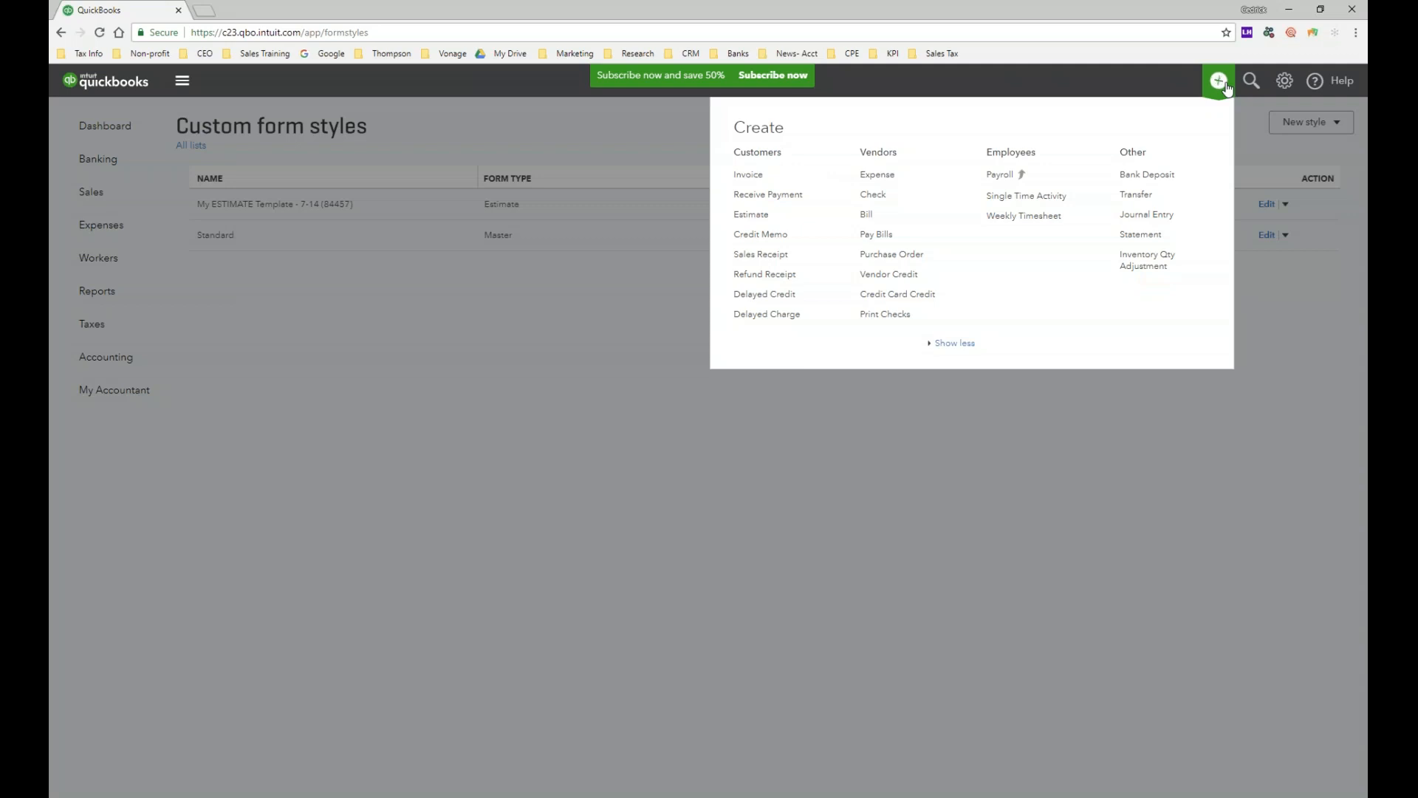
{"action": "left_click", "coordinate": [773, 220]}
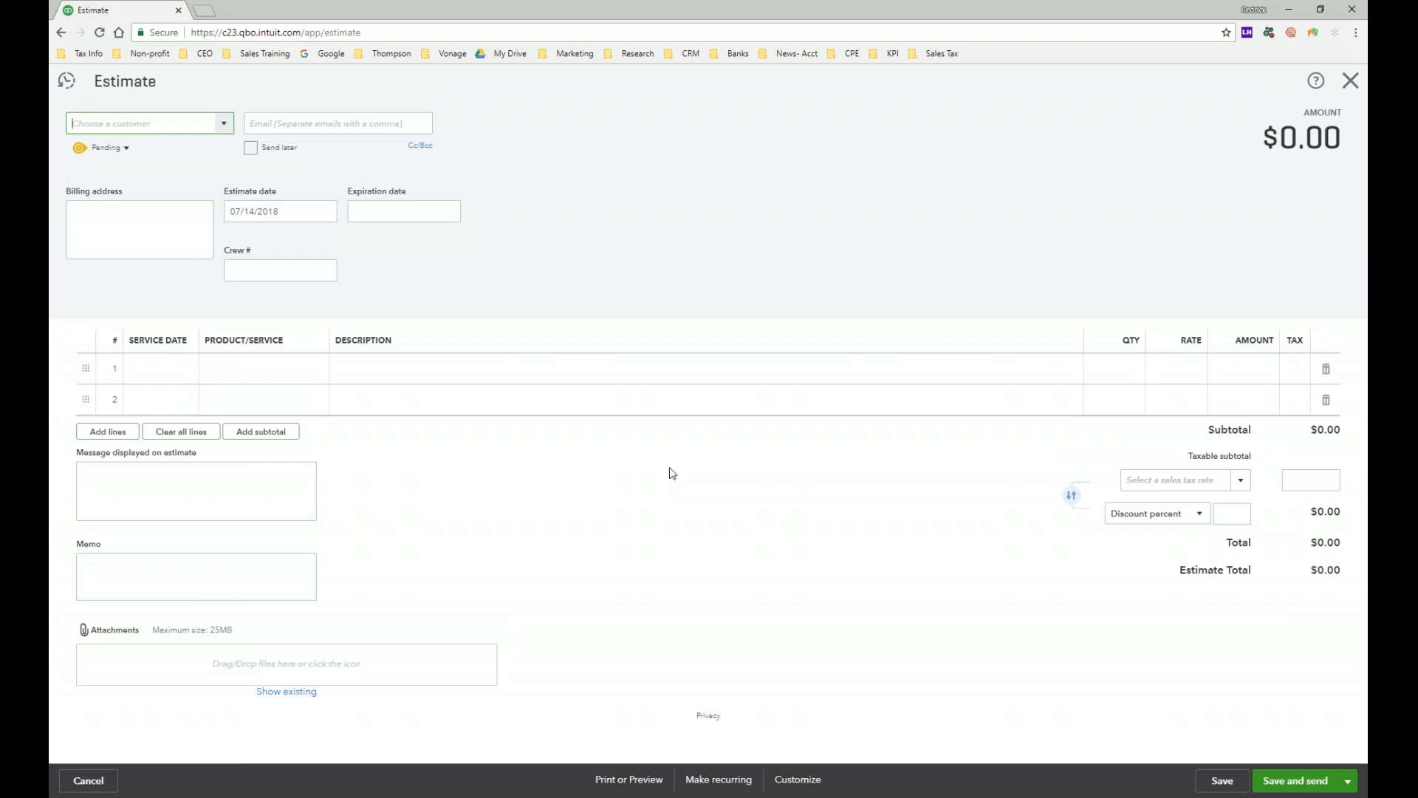
Step: Choose Amy's Bird Sanctuary as the estimate's customer and tick Send later
{"action": "left_click", "coordinate": [226, 130]}
{"action": "left_click", "coordinate": [207, 188]}
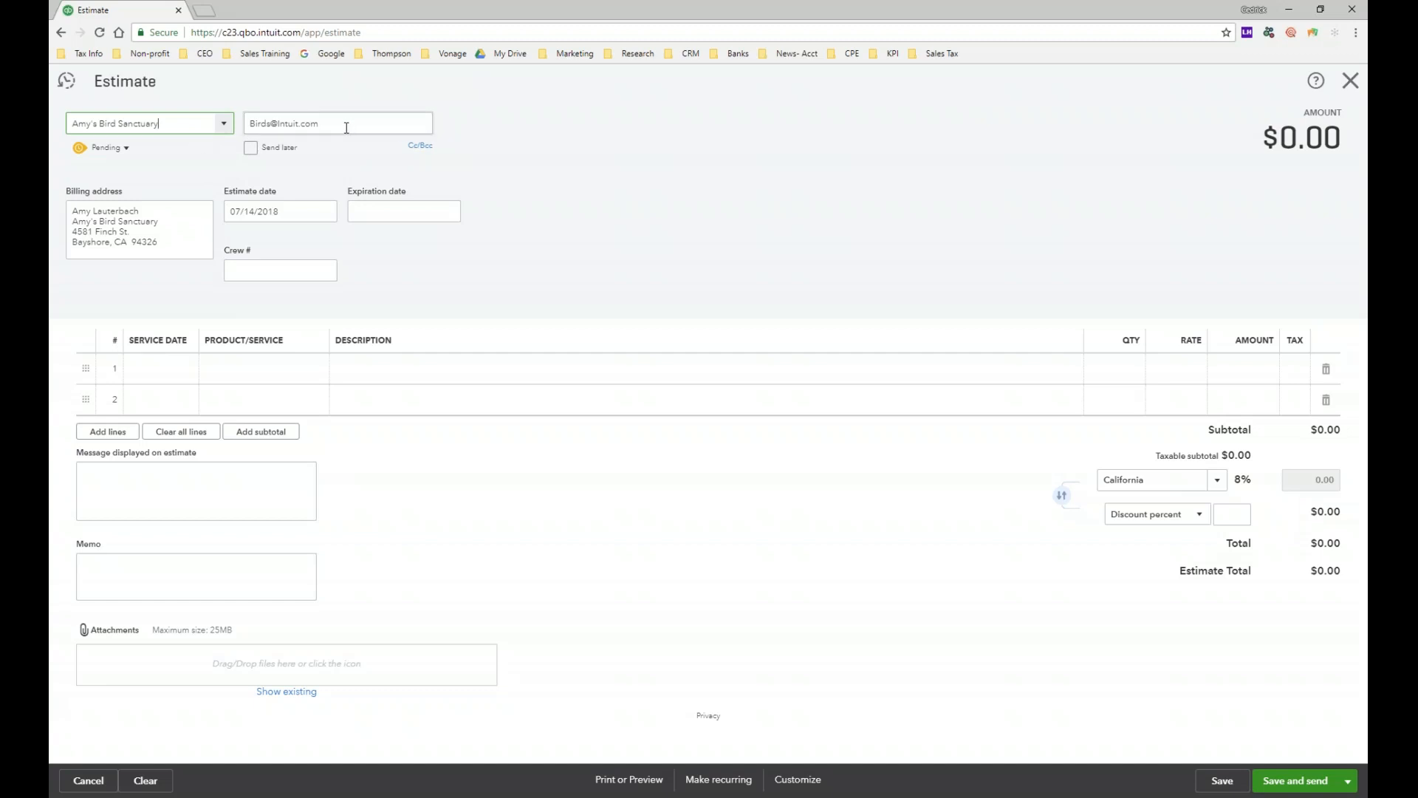
{"action": "left_click", "coordinate": [250, 148]}
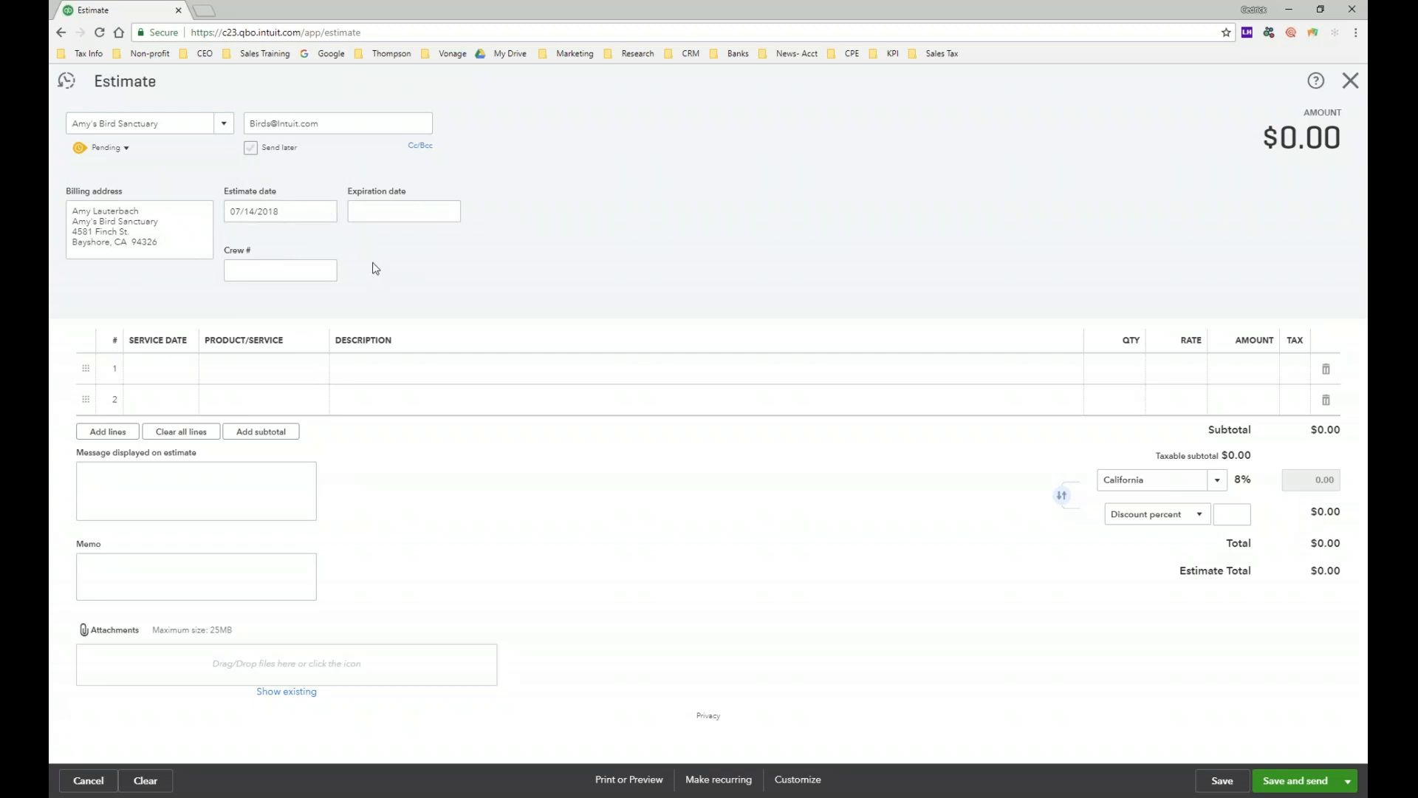
Step: Set the expiration date to 07/21/2018 and line 1's service date to 07/23/2018
{"action": "left_click", "coordinate": [449, 213]}
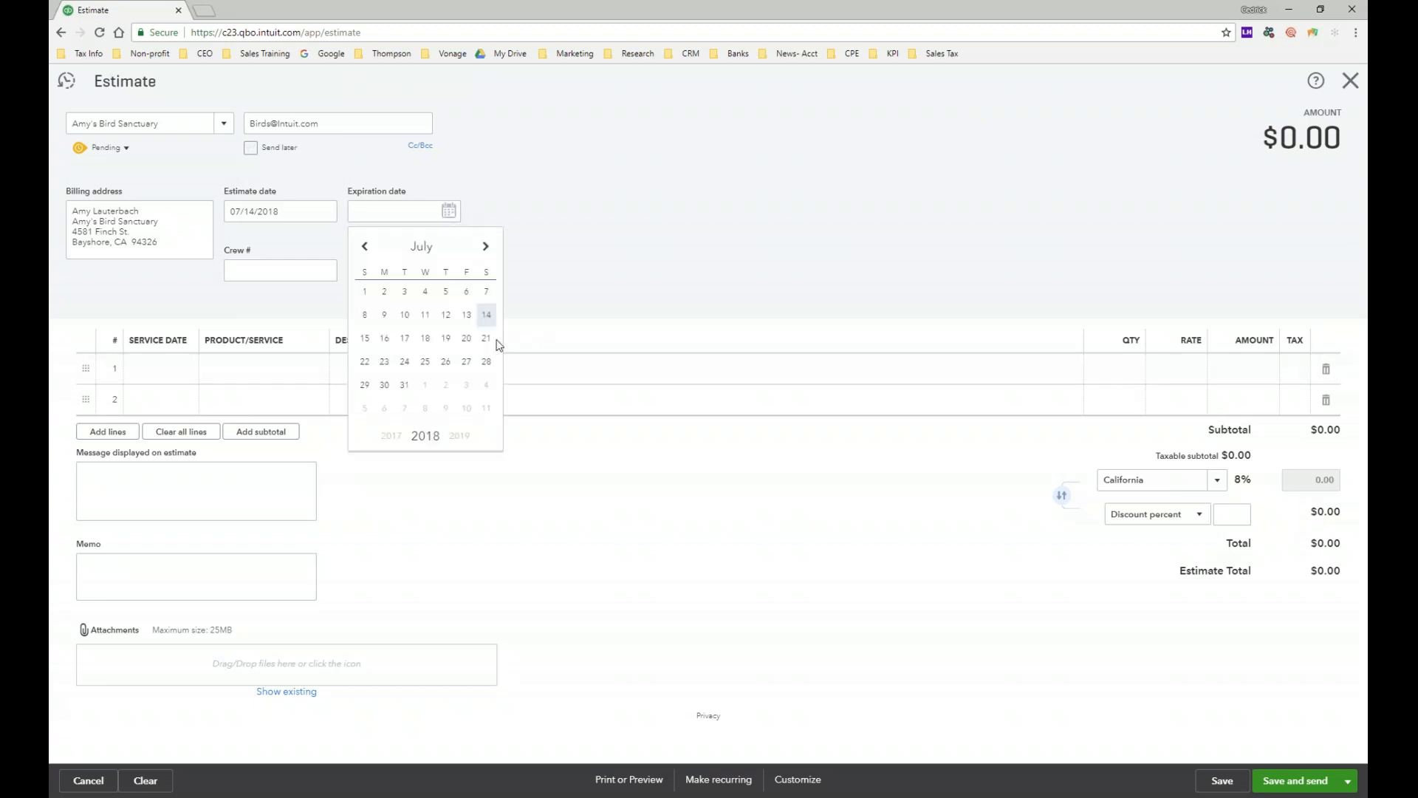
{"action": "left_click", "coordinate": [487, 339]}
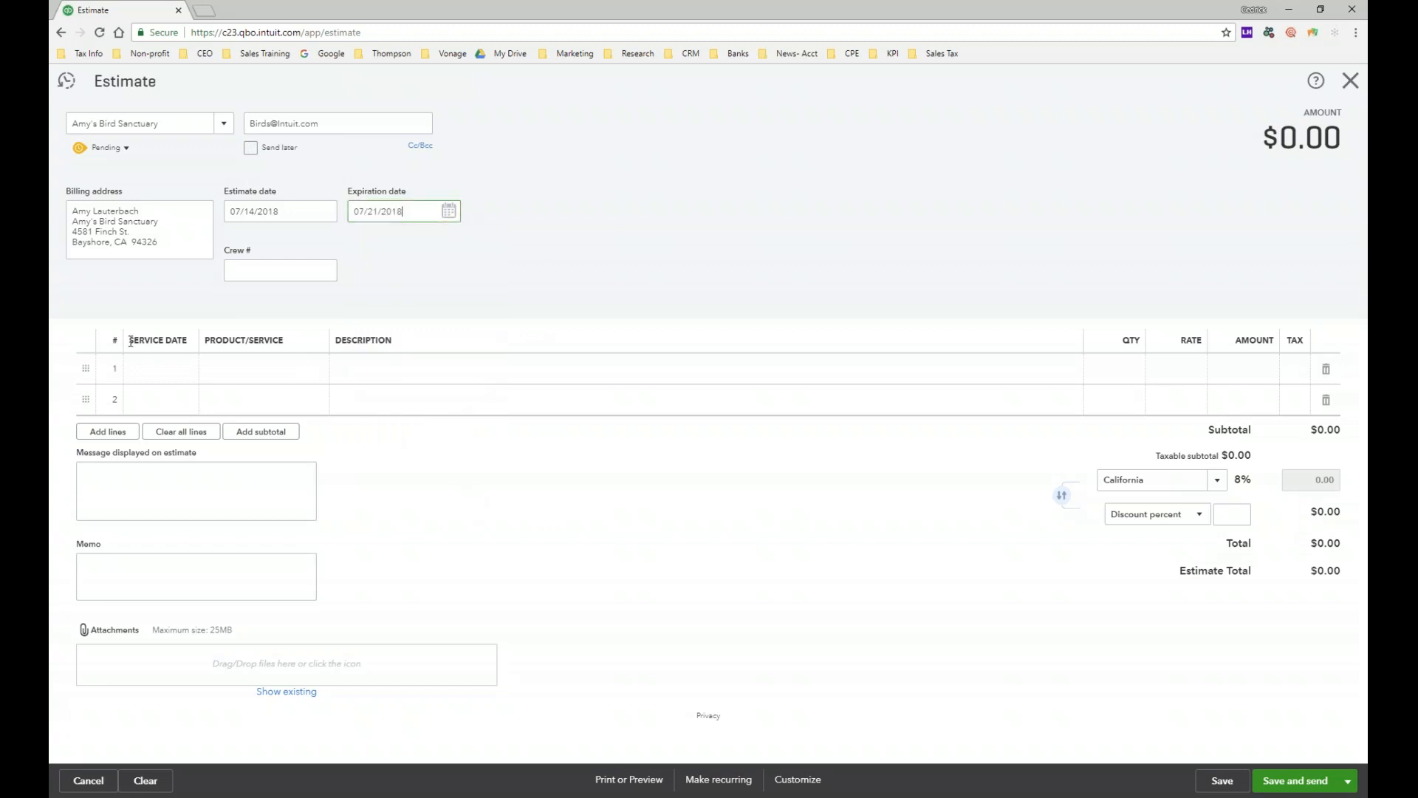
{"action": "left_click", "coordinate": [185, 368]}
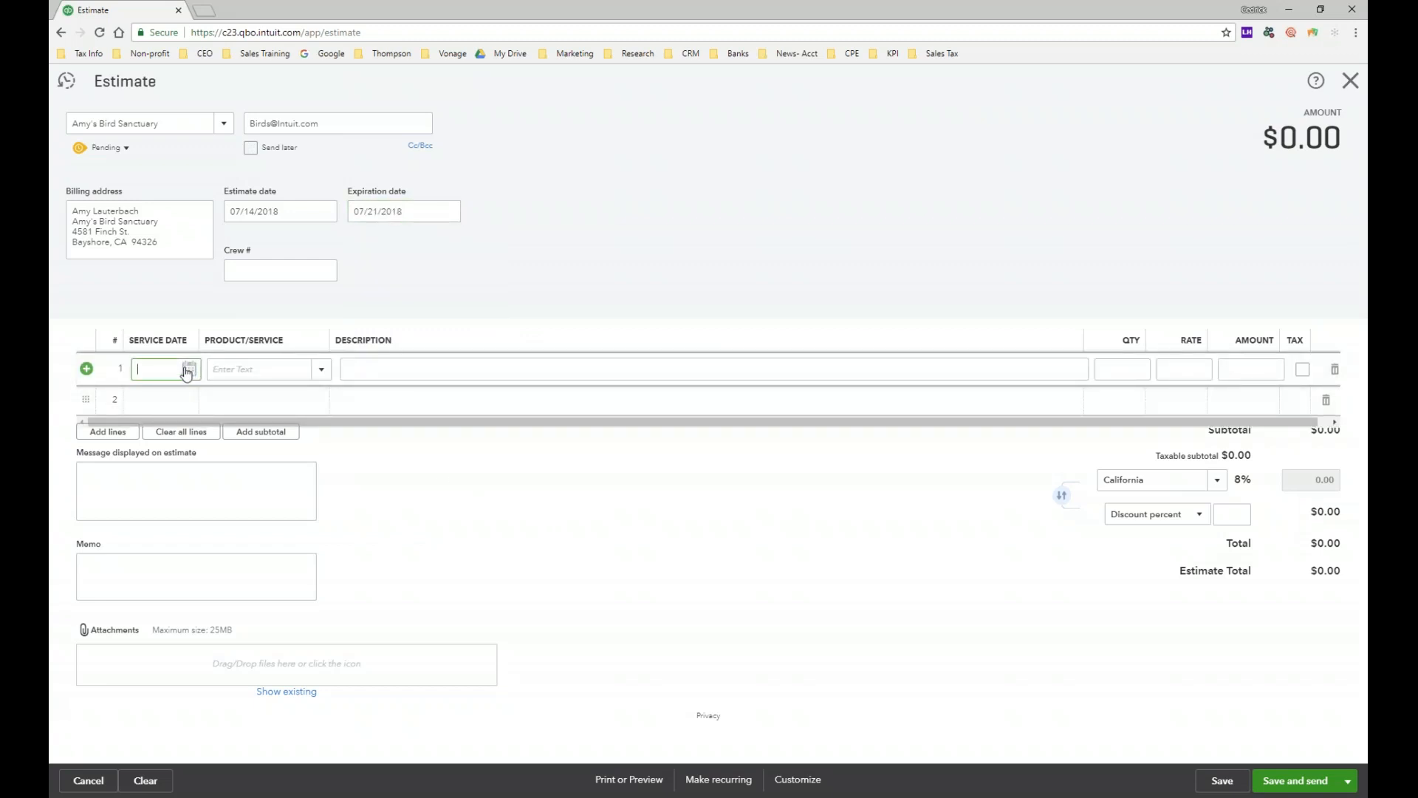
{"action": "left_click", "coordinate": [189, 368]}
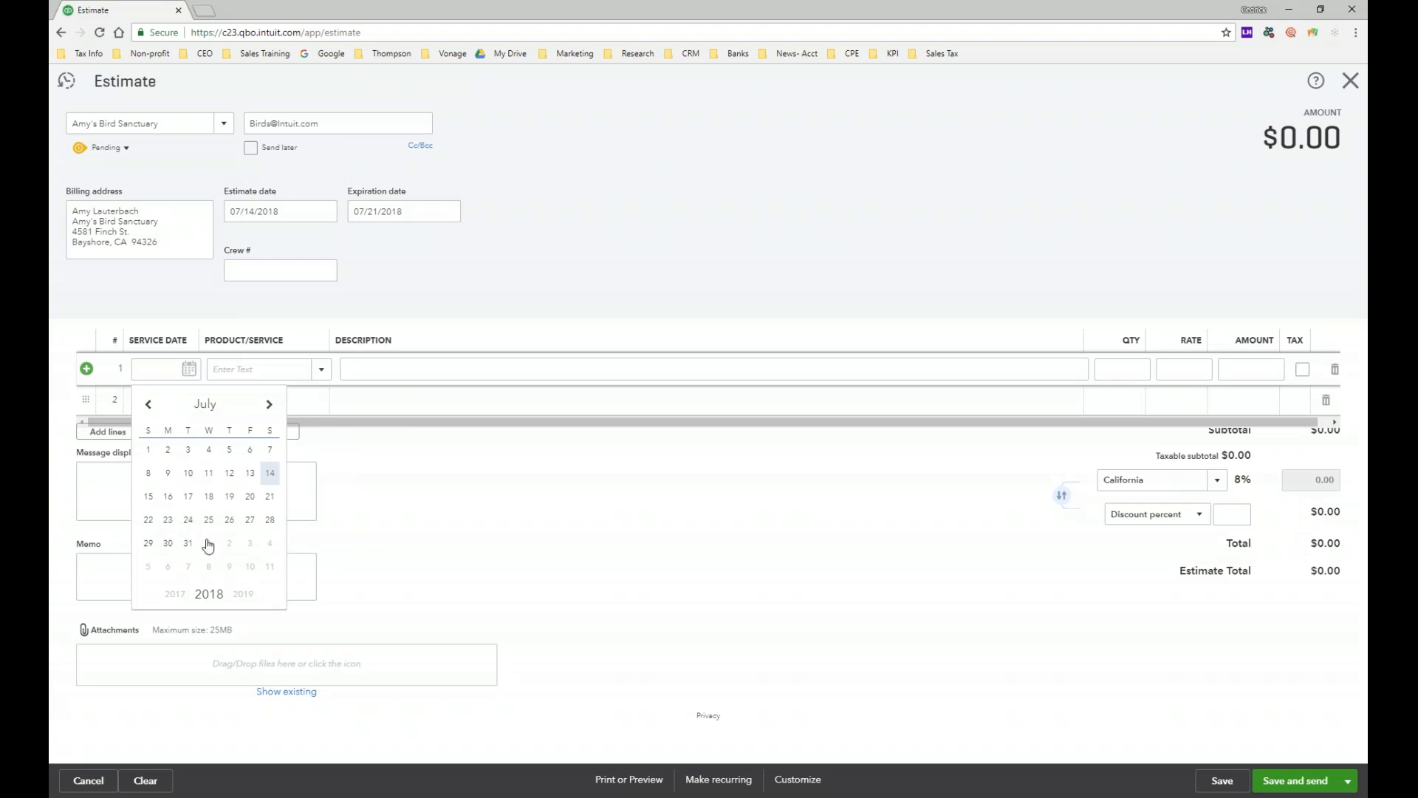
{"action": "left_click", "coordinate": [169, 521]}
{"action": "left_click", "coordinate": [455, 517]}
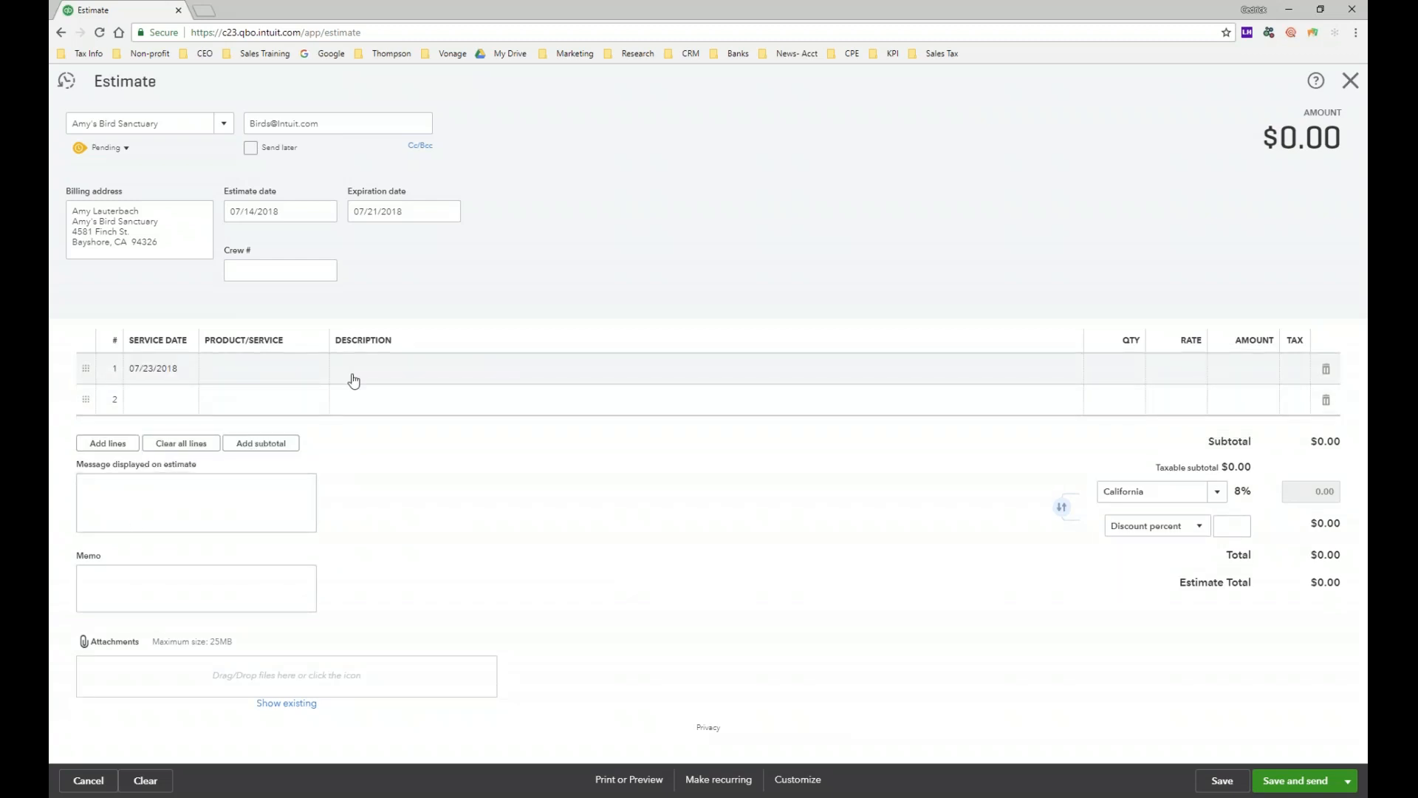
{"action": "left_click", "coordinate": [319, 381]}
{"action": "left_click", "coordinate": [319, 378]}
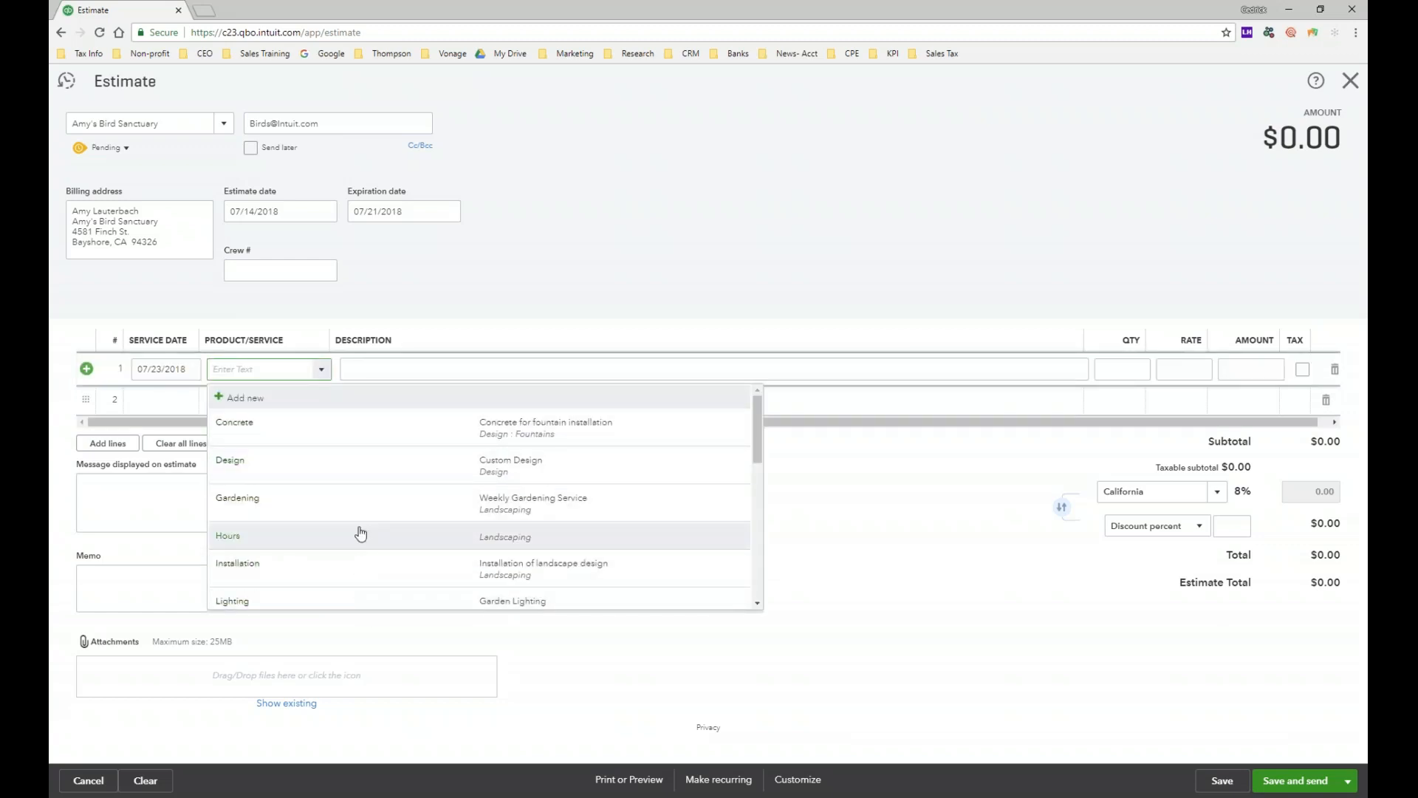
Step: Put Design:Fountains:Concrete ('Concrete for fountain installation') on line 1
{"action": "scroll", "coordinate": [360, 533], "scroll_direction": "down", "scroll_amount": 2}
{"action": "scroll", "coordinate": [359, 533], "scroll_direction": "up", "scroll_amount": 2}
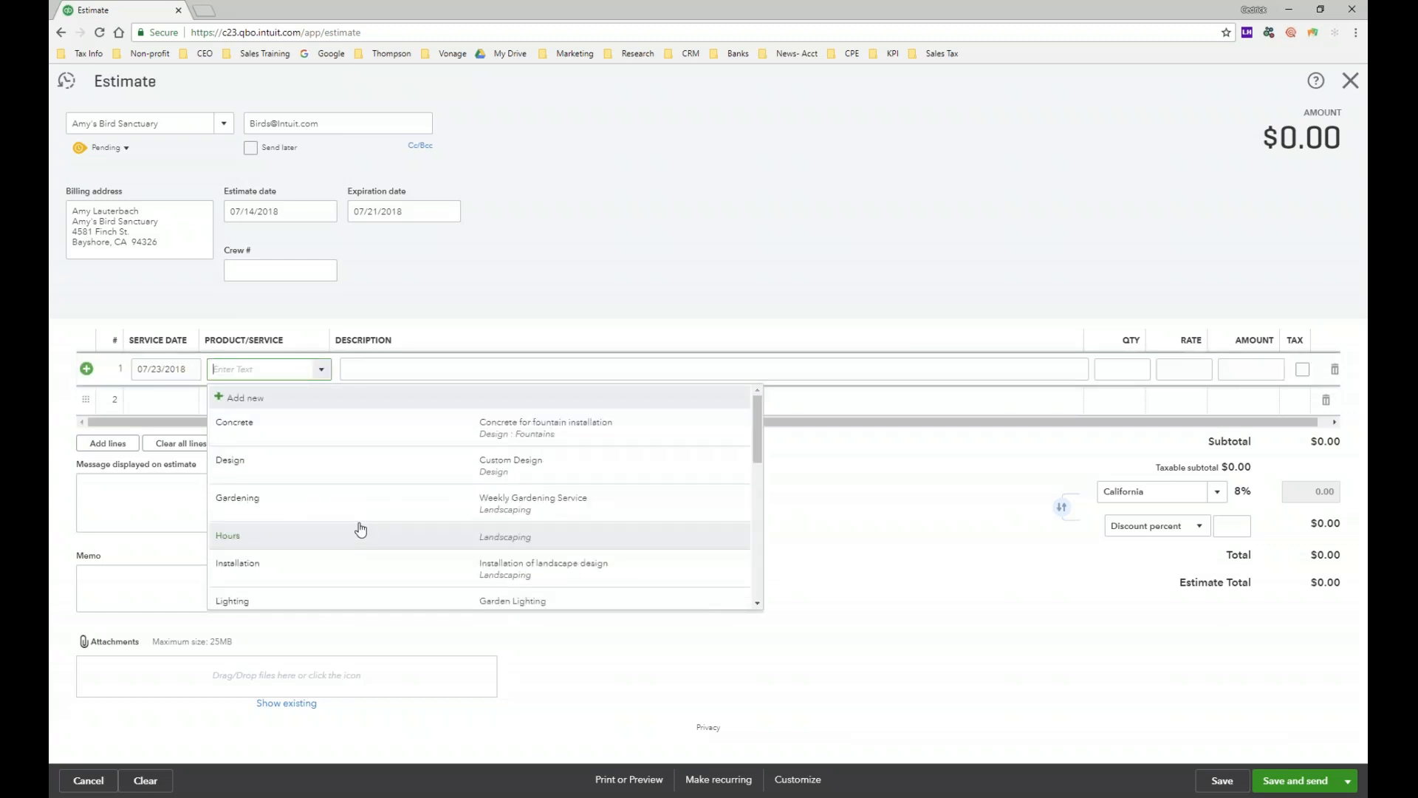
{"action": "left_click", "coordinate": [389, 437]}
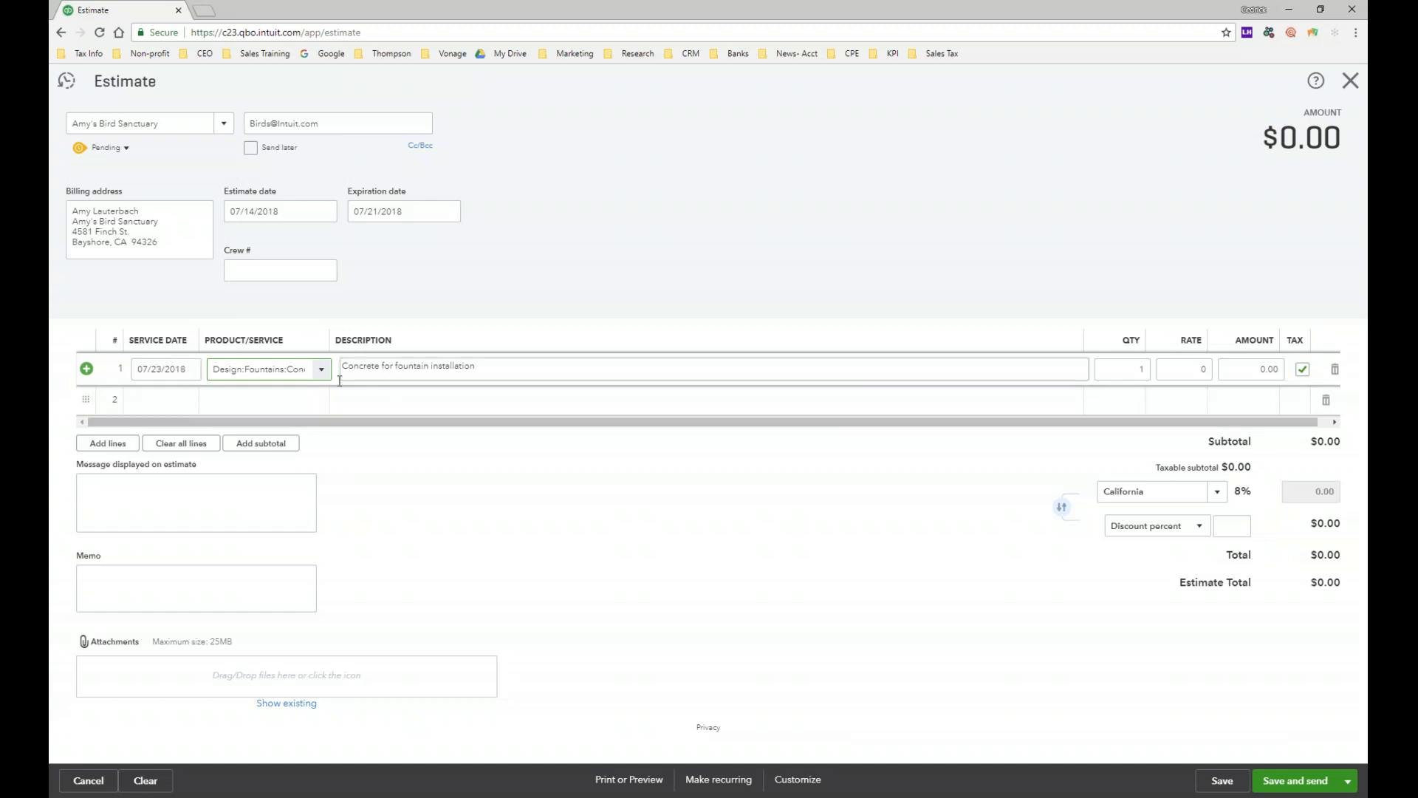
{"action": "left_click", "coordinate": [313, 370]}
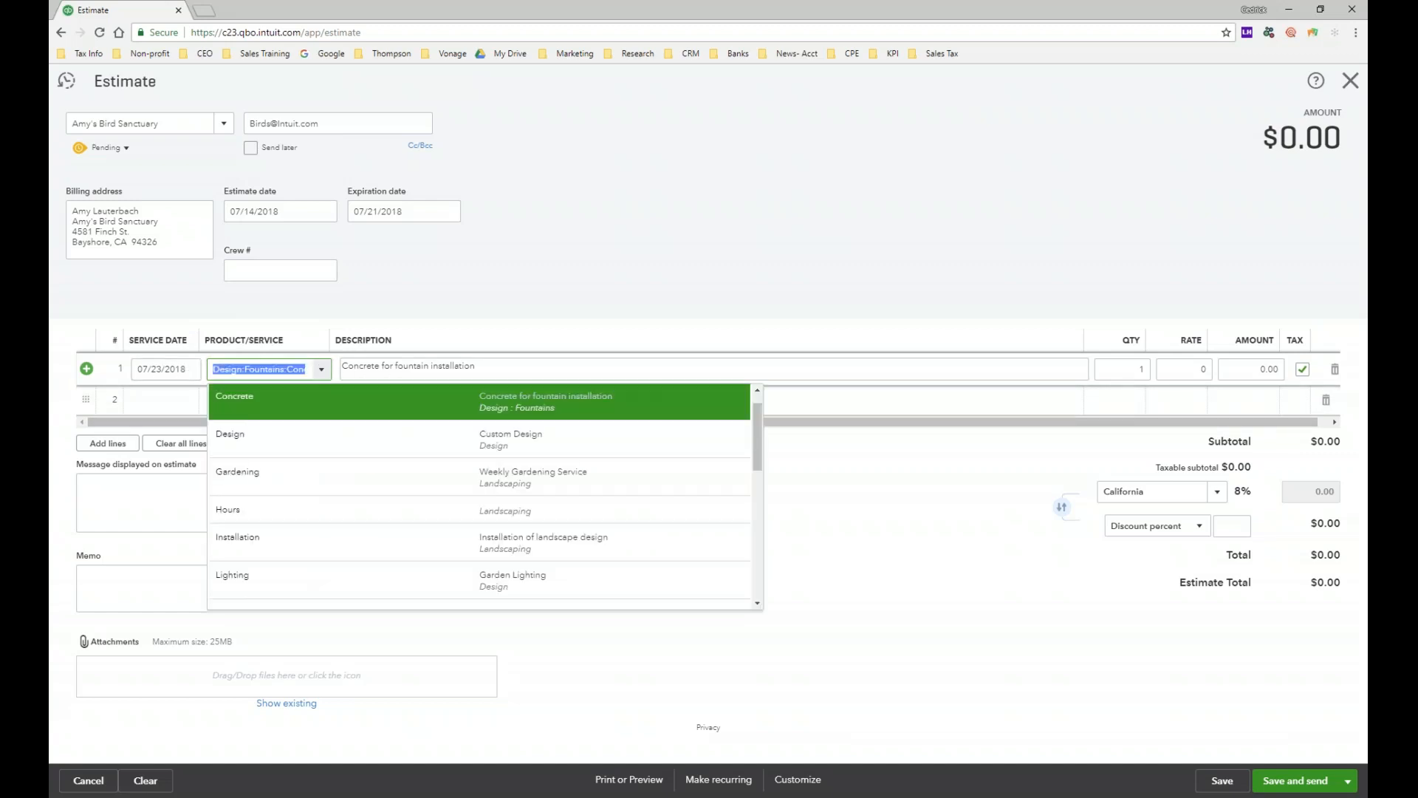
{"action": "left_click", "coordinate": [970, 484]}
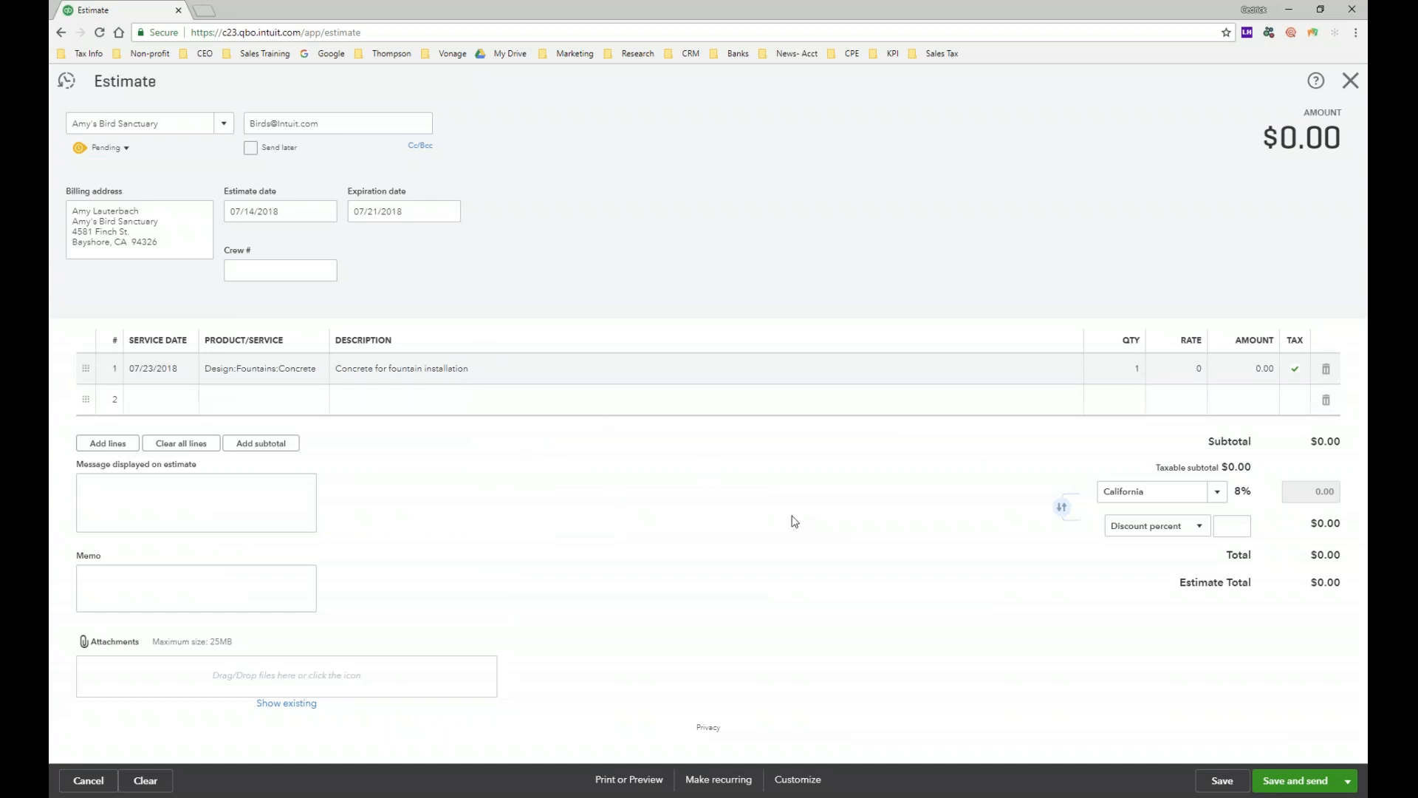
Step: Set line 1's rate to 1,000 and keep it taxable, giving $80.00 tax and $1,080.00 total
{"action": "left_click", "coordinate": [1185, 377]}
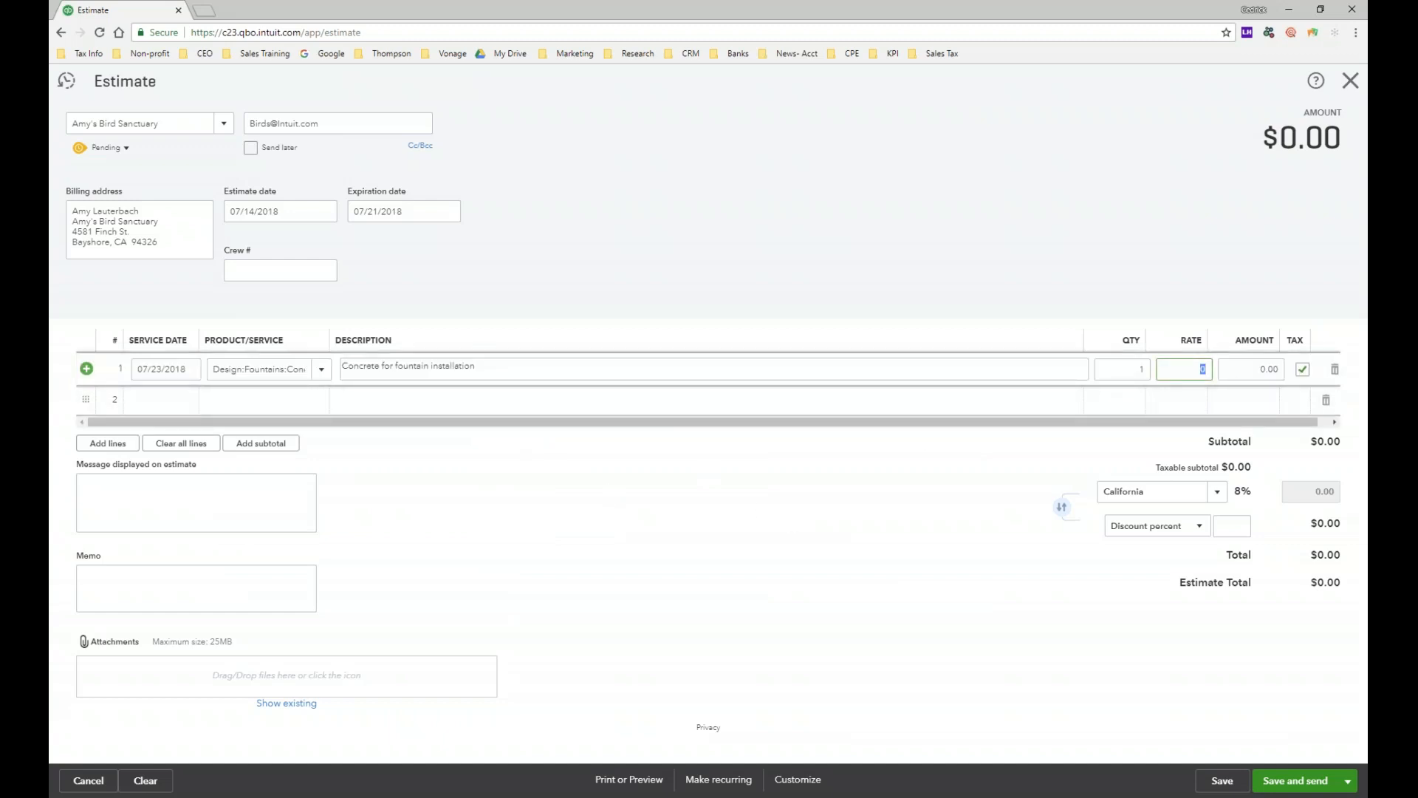
{"action": "type", "text": "1,000"}
{"action": "left_click", "coordinate": [945, 508]}
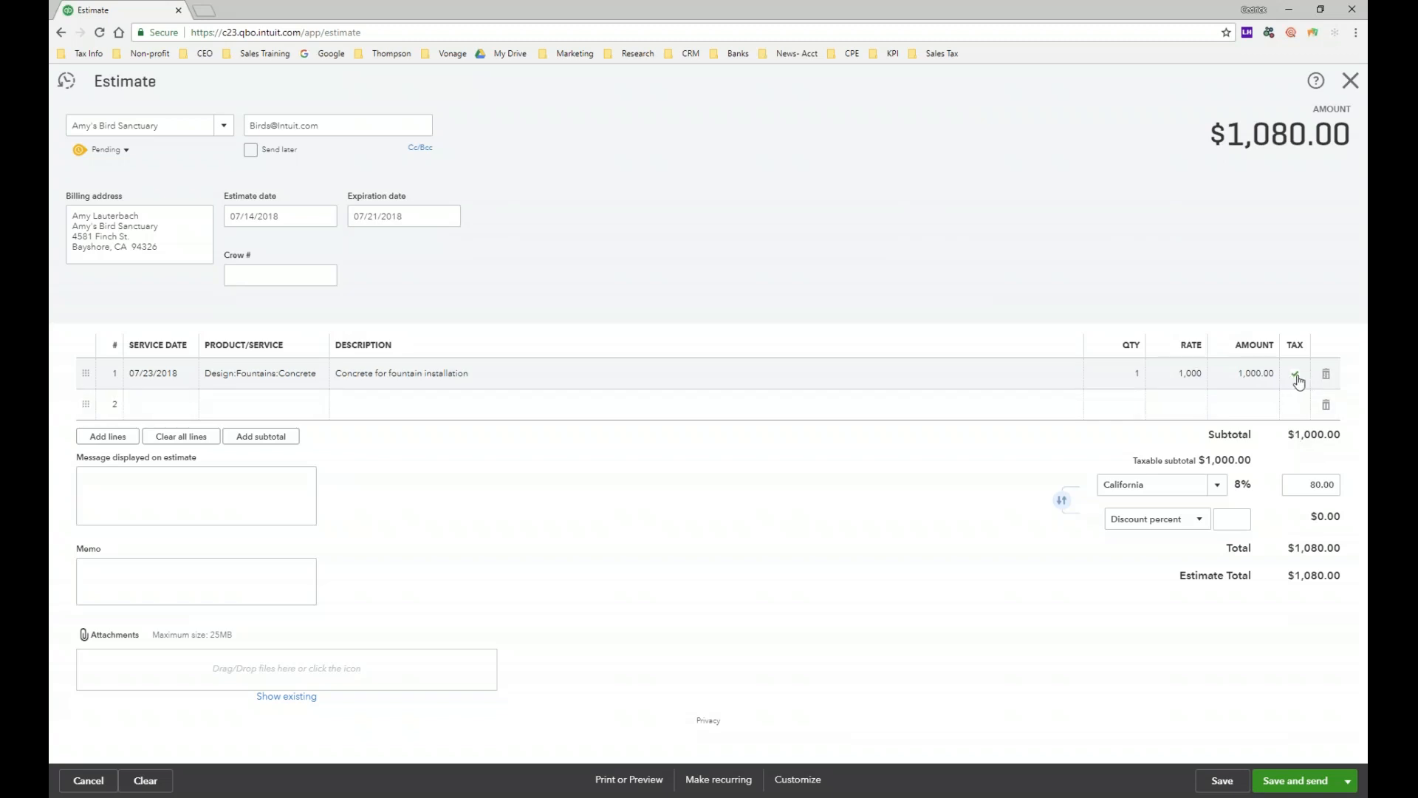
{"action": "left_click", "coordinate": [1298, 380]}
{"action": "left_click", "coordinate": [1306, 377]}
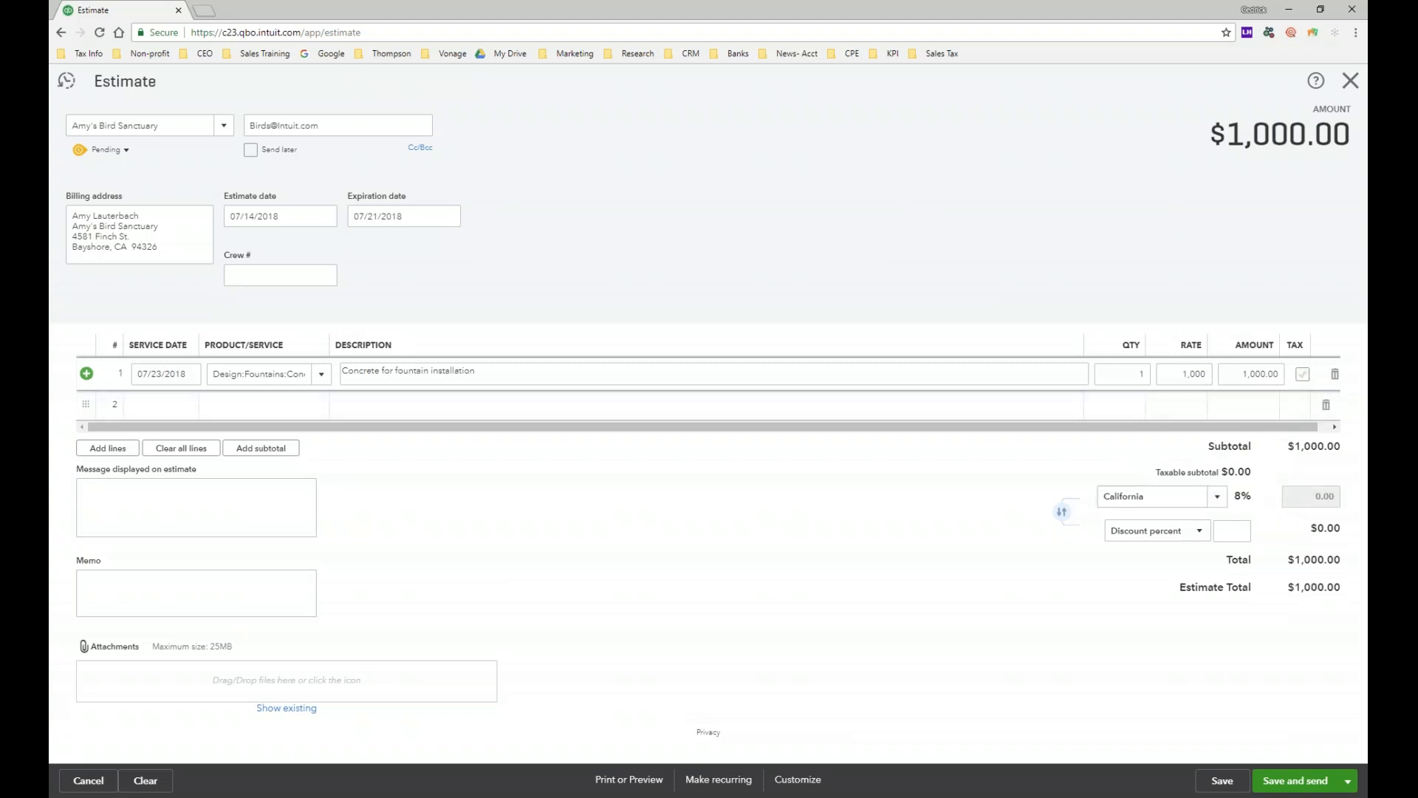
{"action": "left_click", "coordinate": [1304, 375]}
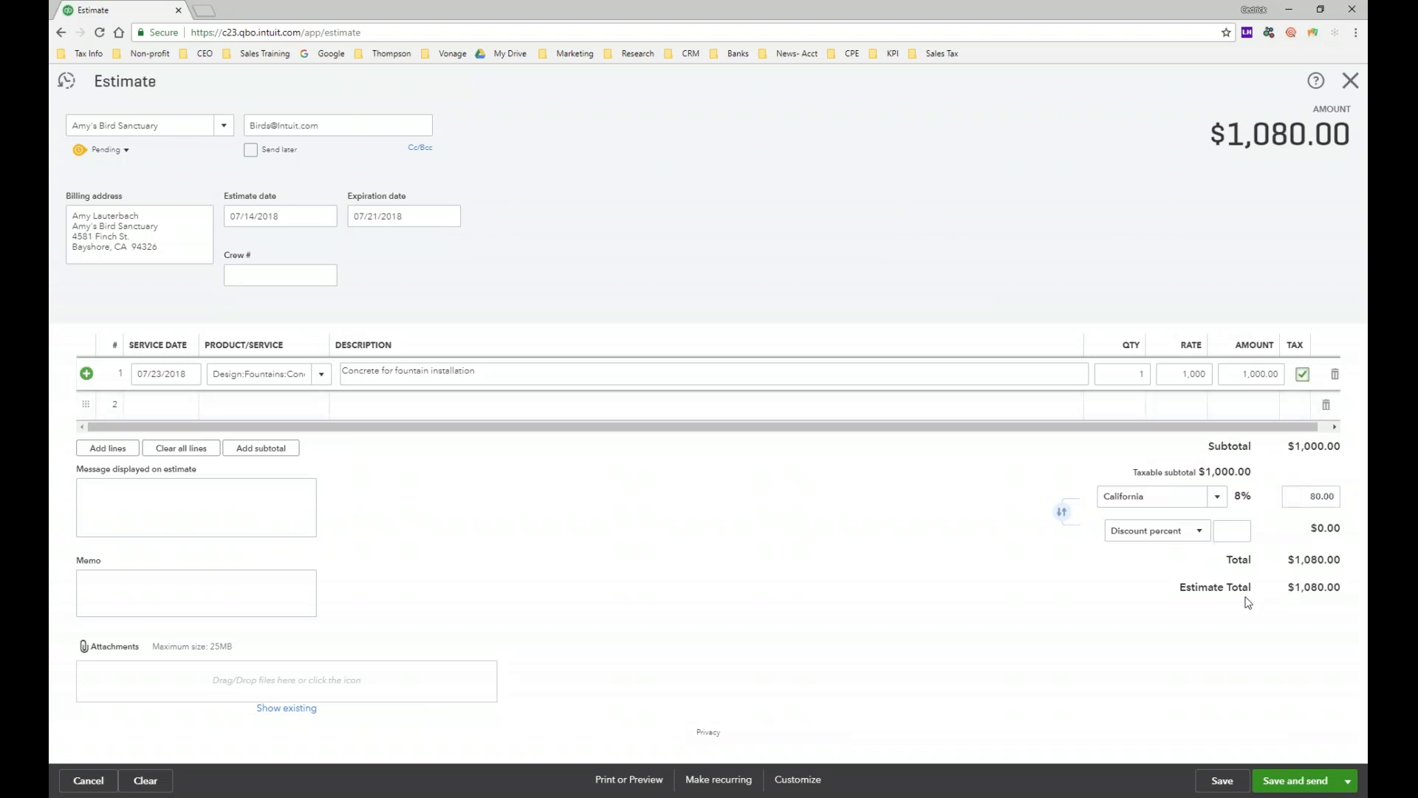
{"action": "left_click", "coordinate": [1217, 496]}
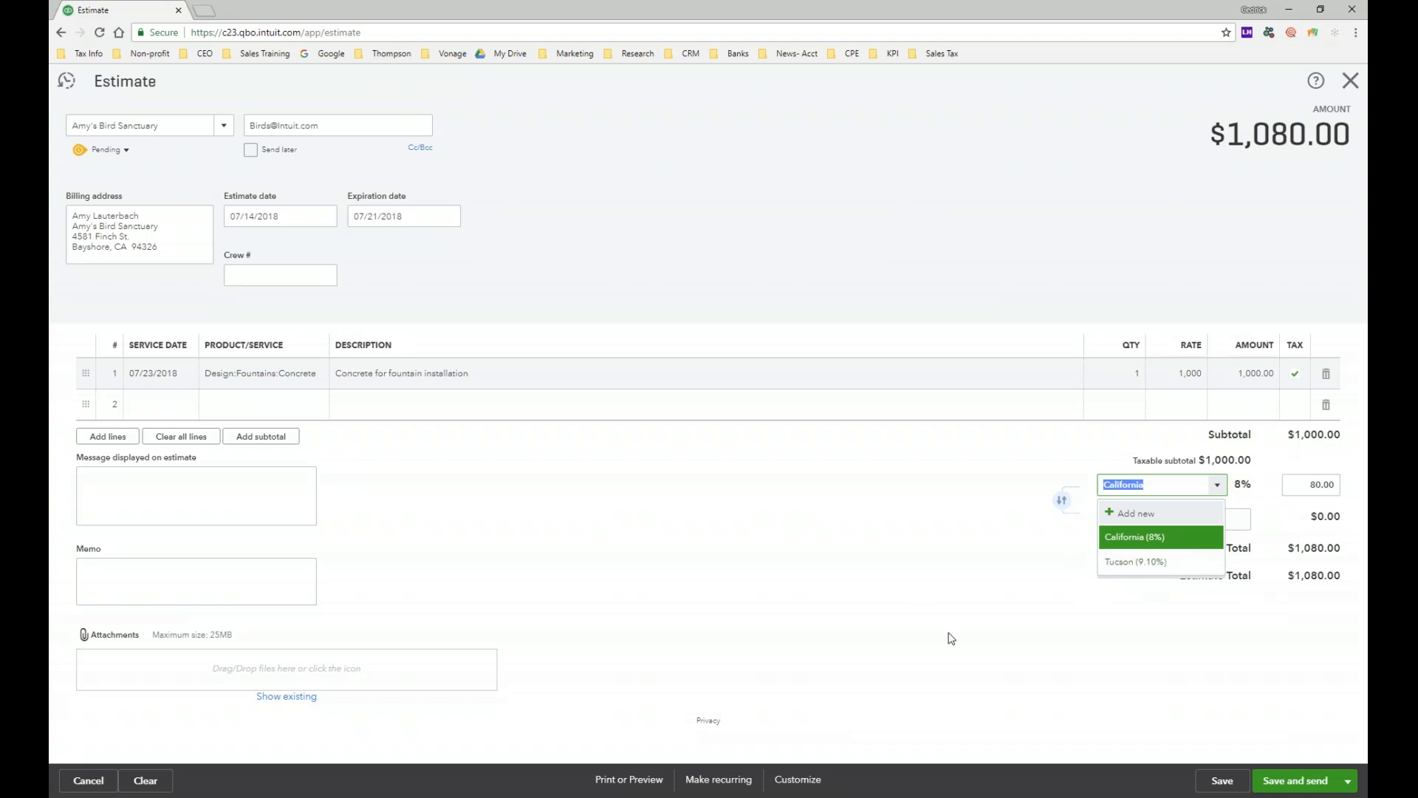
Step: Keep California 8% tax and apply a 2% discount after tax, totaling $1,060.00
{"action": "left_click", "coordinate": [1005, 659]}
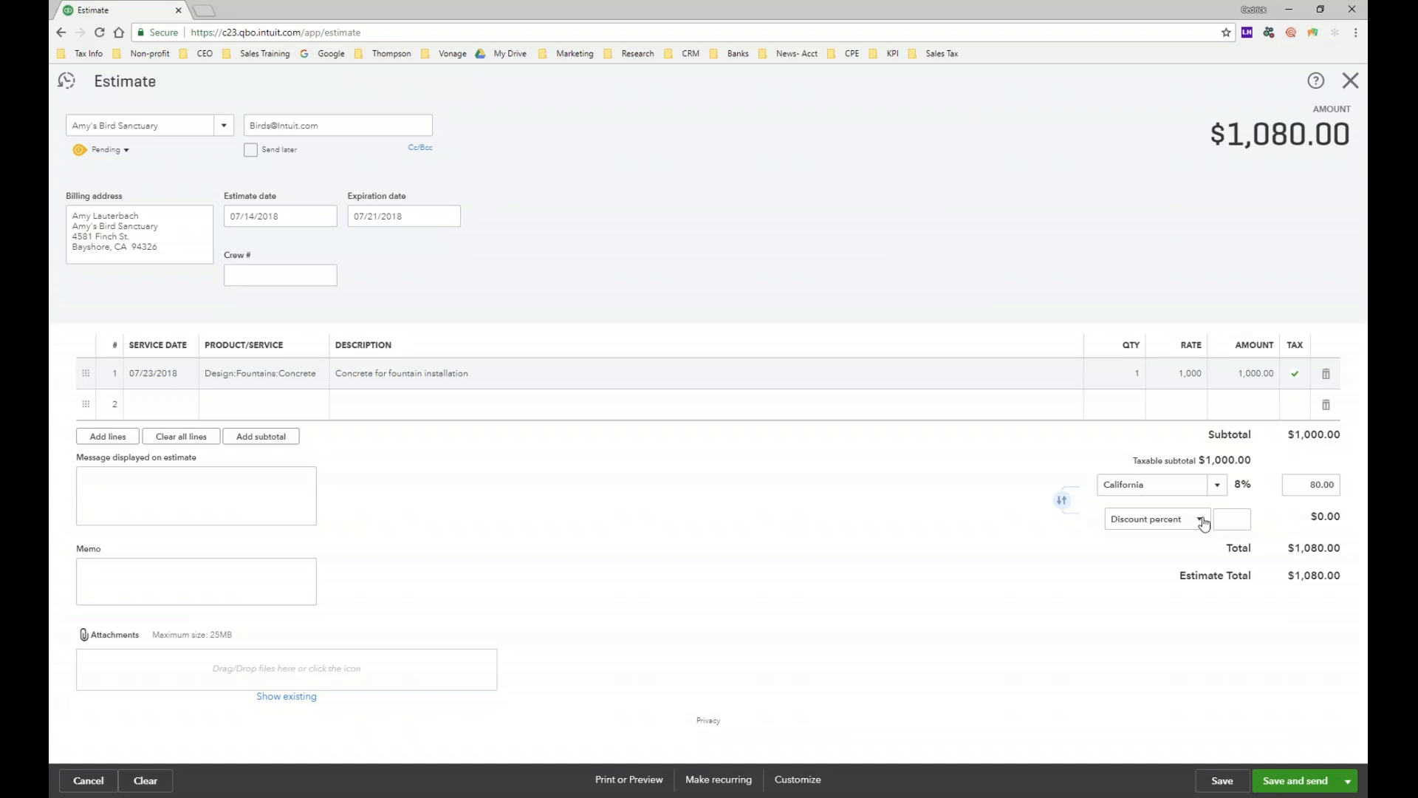
{"action": "left_click", "coordinate": [1238, 529]}
{"action": "left_click", "coordinate": [812, 559]}
{"action": "left_click", "coordinate": [1233, 519]}
{"action": "key", "text": "BackSpace"}
{"action": "type", "text": "2"}
{"action": "left_click", "coordinate": [1060, 501]}
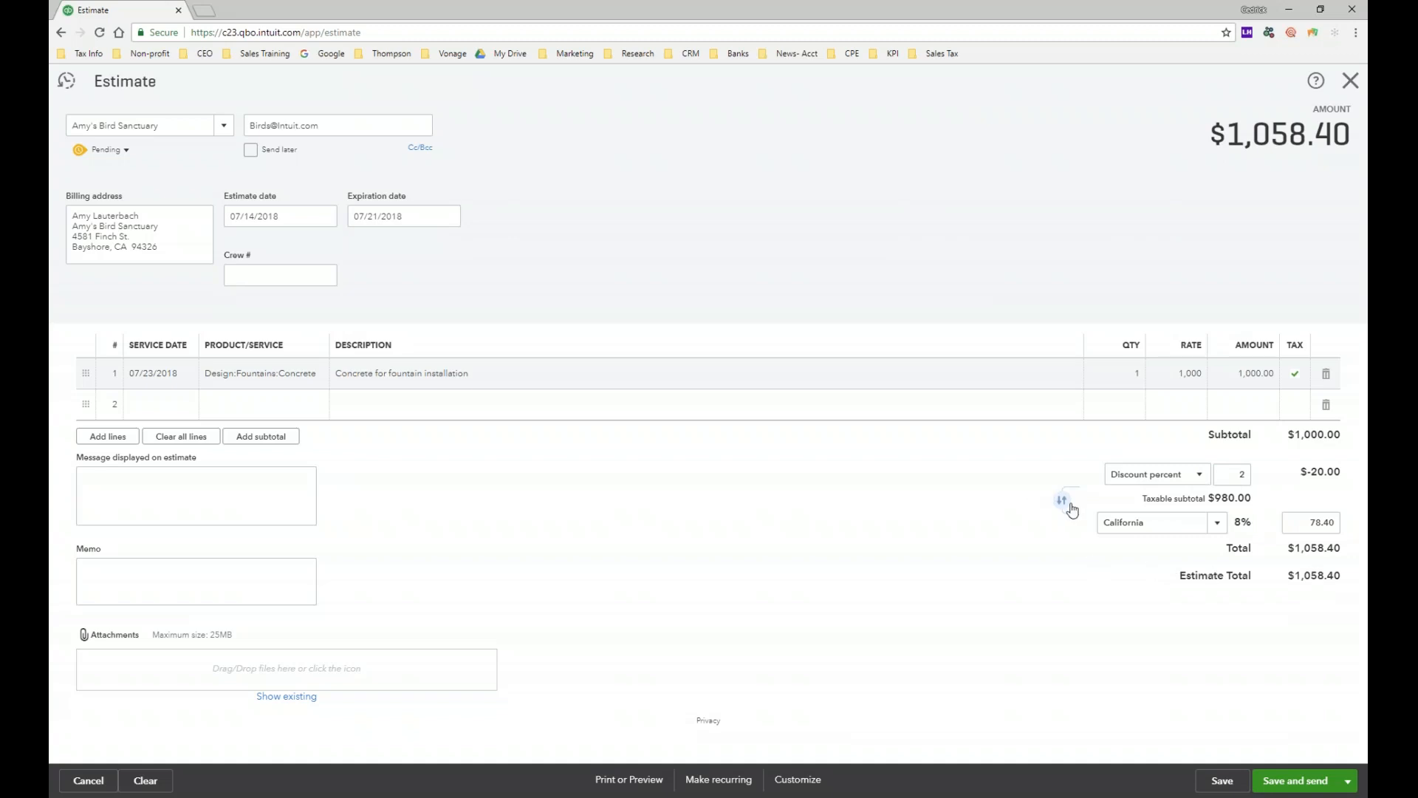
{"action": "left_click", "coordinate": [1062, 500]}
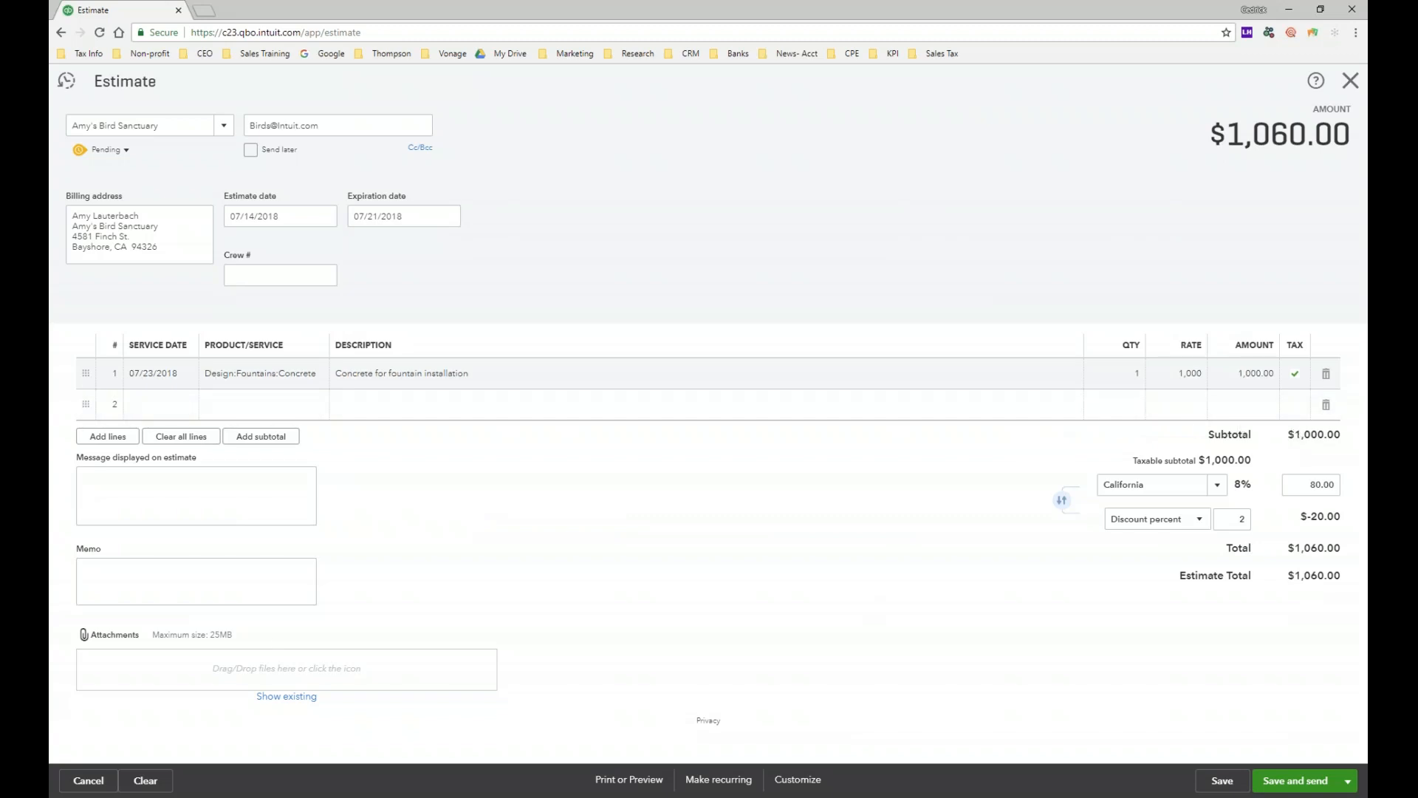
{"action": "left_click", "coordinate": [163, 492]}
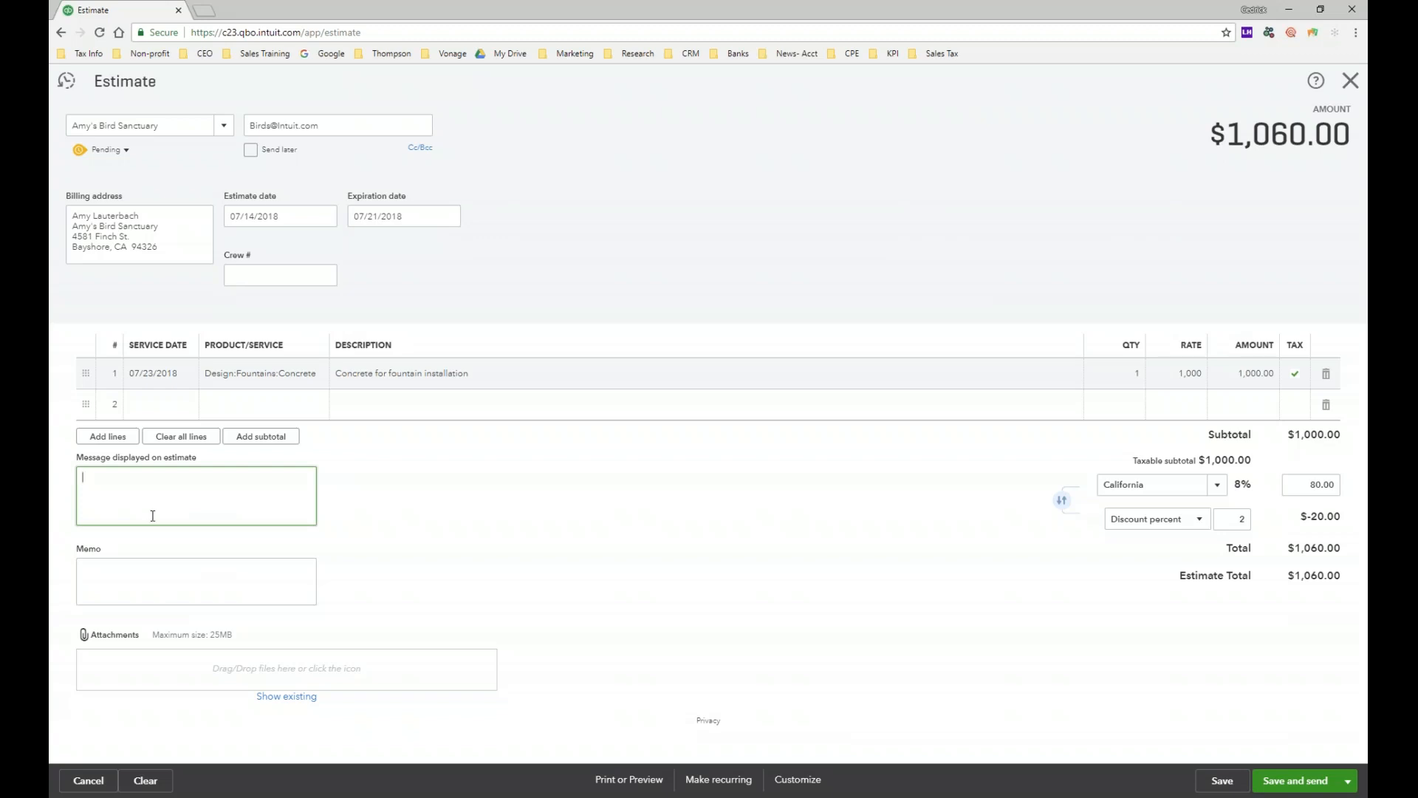
Step: Enter 'ABC' as the estimate's displayed message and 'XYZ' as its memo
{"action": "left_click", "coordinate": [130, 579]}
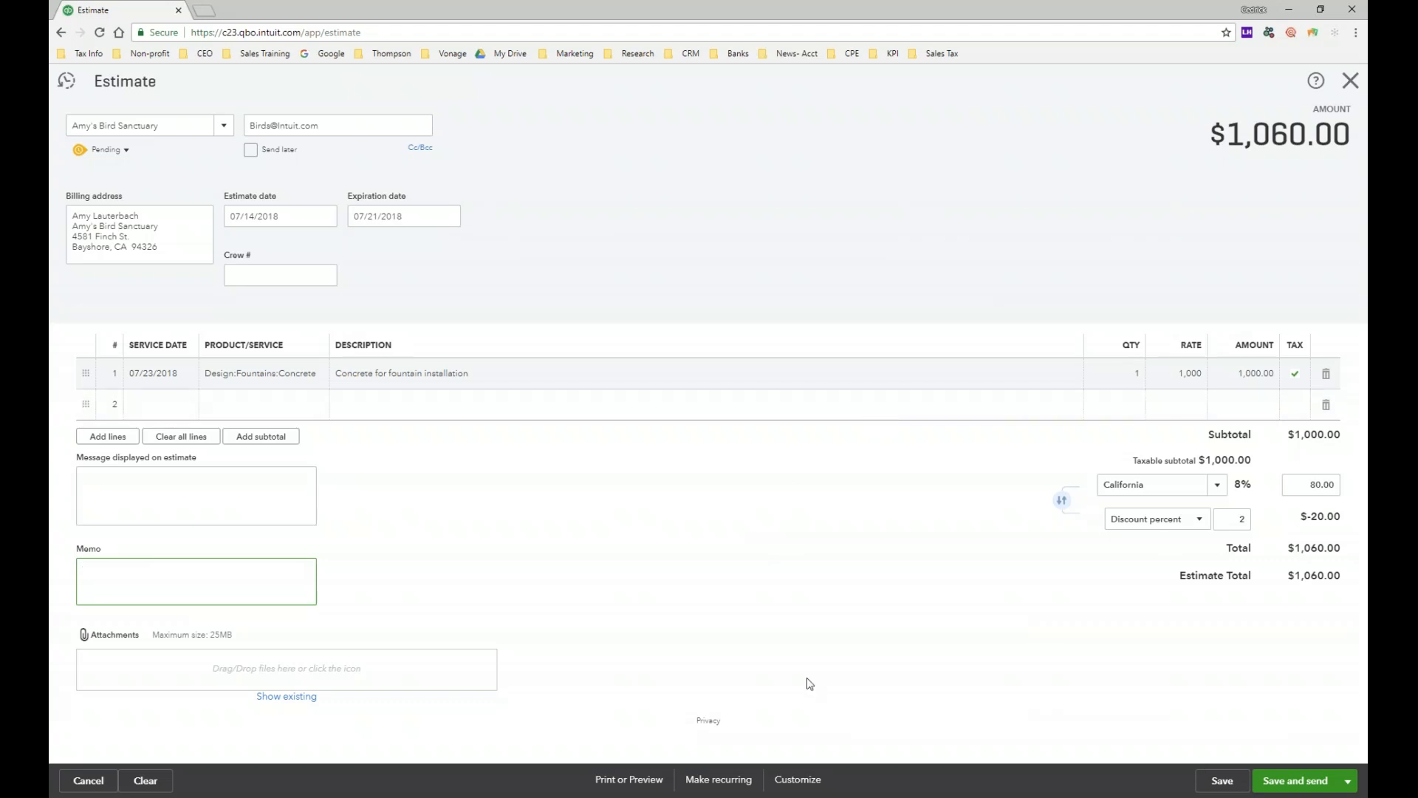
{"action": "left_click", "coordinate": [229, 503]}
{"action": "type", "text": "ABC"}
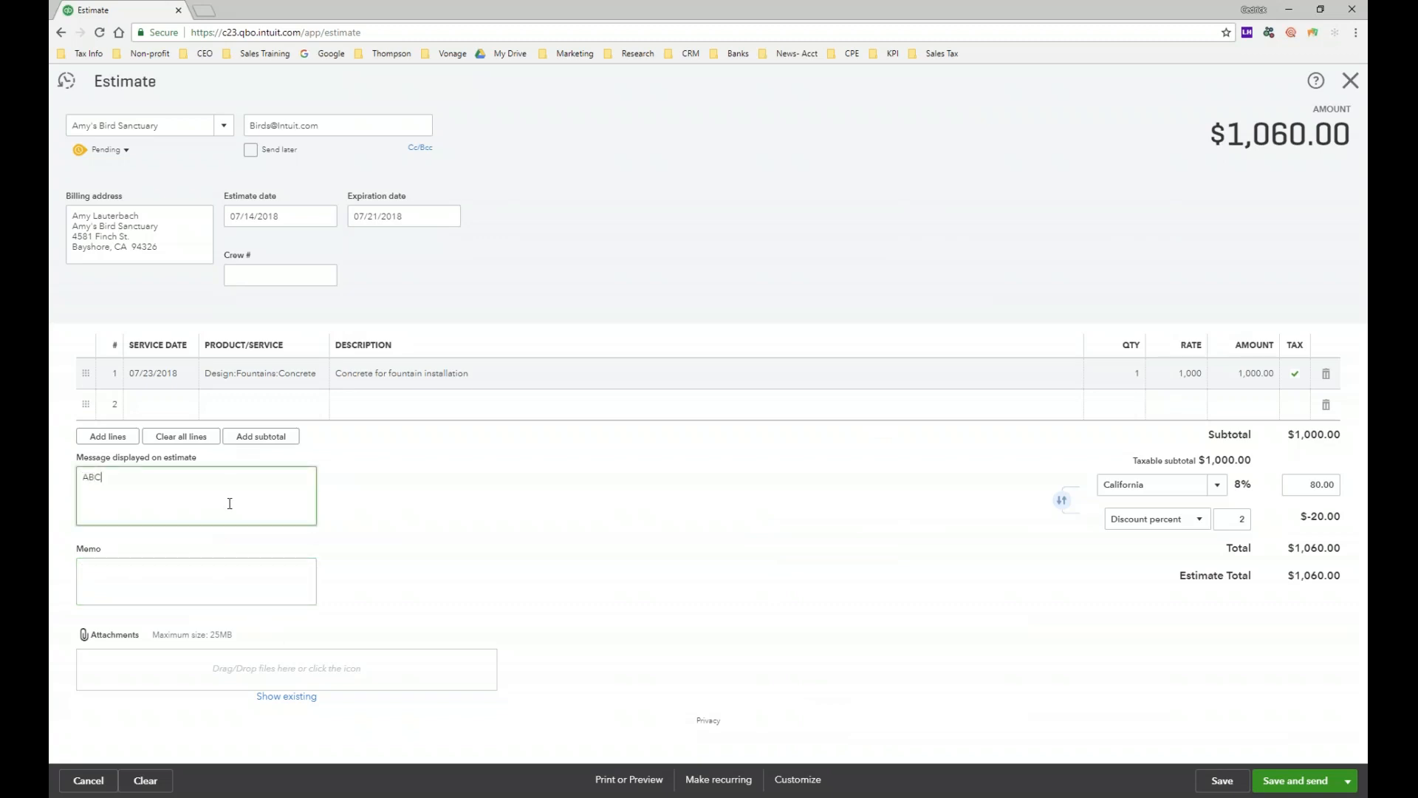
{"action": "left_click", "coordinate": [186, 585]}
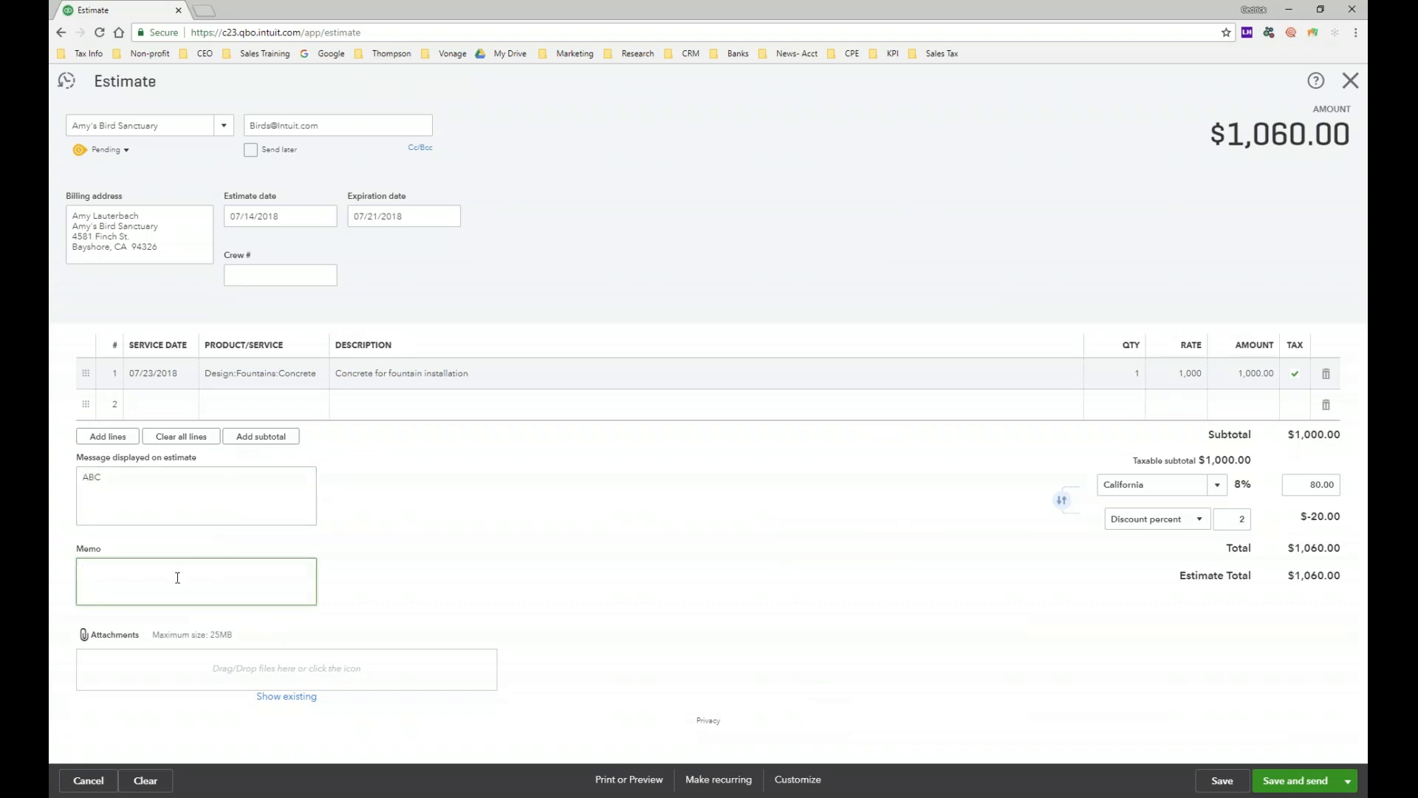
{"action": "type", "text": "XY"}
{"action": "left_click", "coordinate": [1051, 603]}
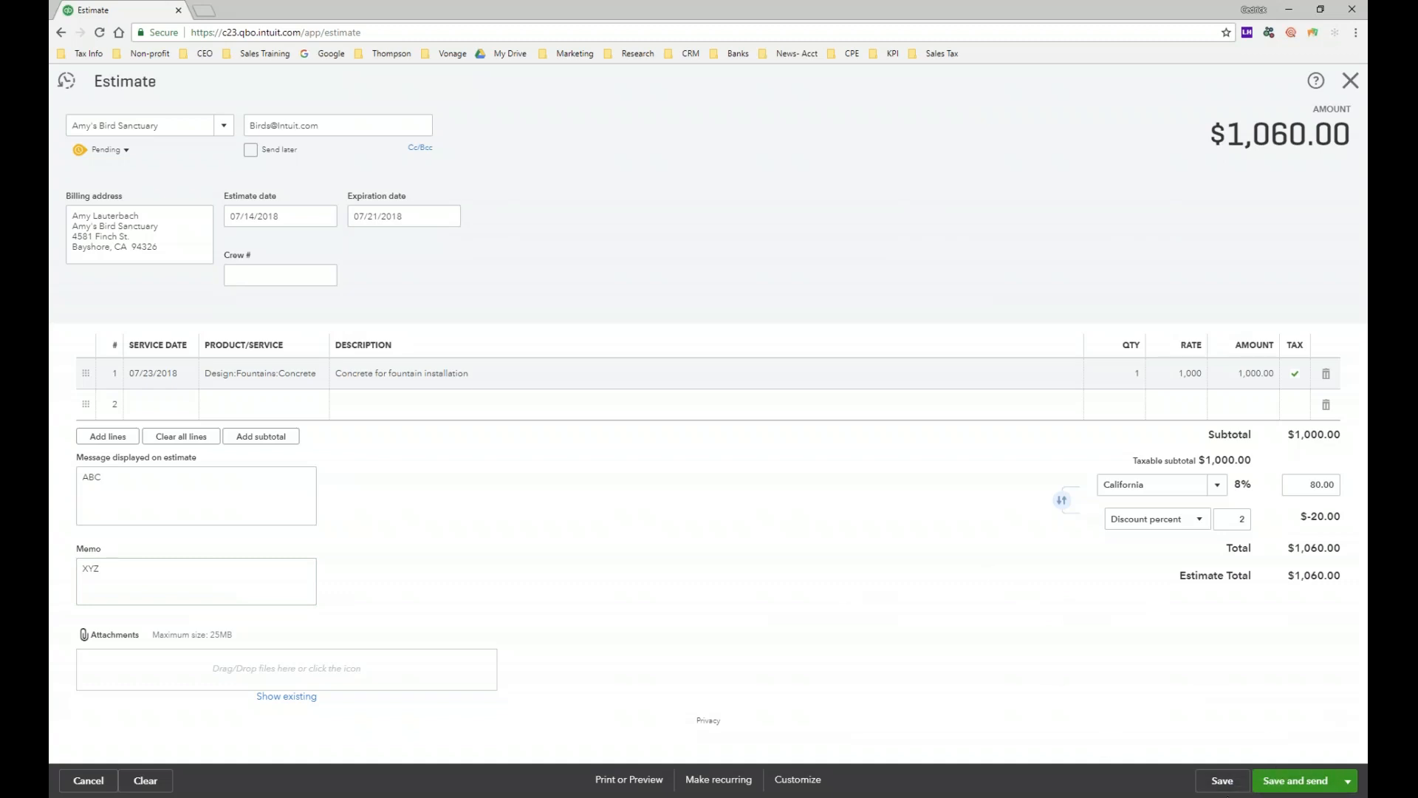
Step: Save the $1,060.00 estimate as Estimate #1002 and check its Pending status options
{"action": "left_click", "coordinate": [1223, 781]}
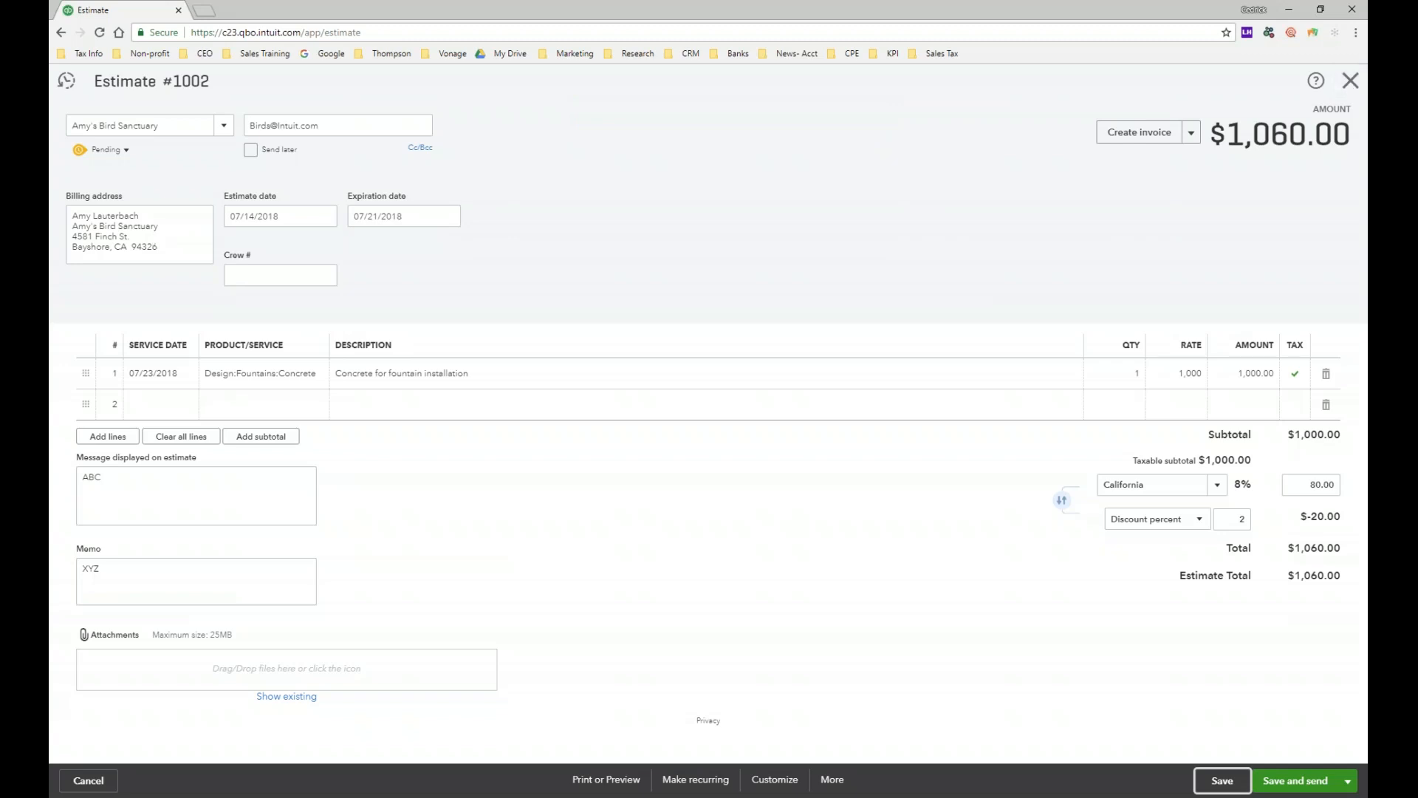
{"action": "left_click", "coordinate": [127, 152]}
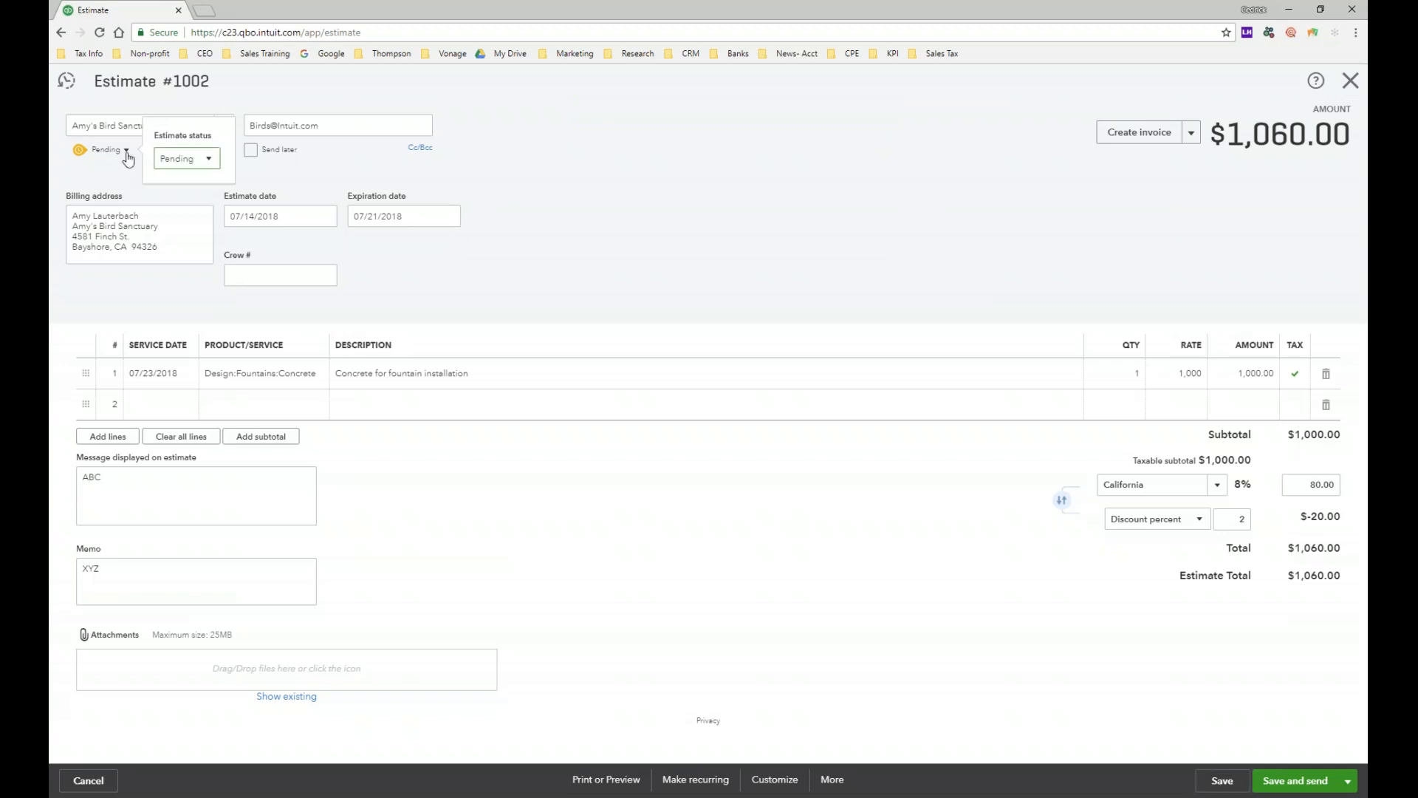
Step: Close Estimate #1002 and start a new blank invoice, ready to pick its customer
{"action": "left_click", "coordinate": [1352, 83]}
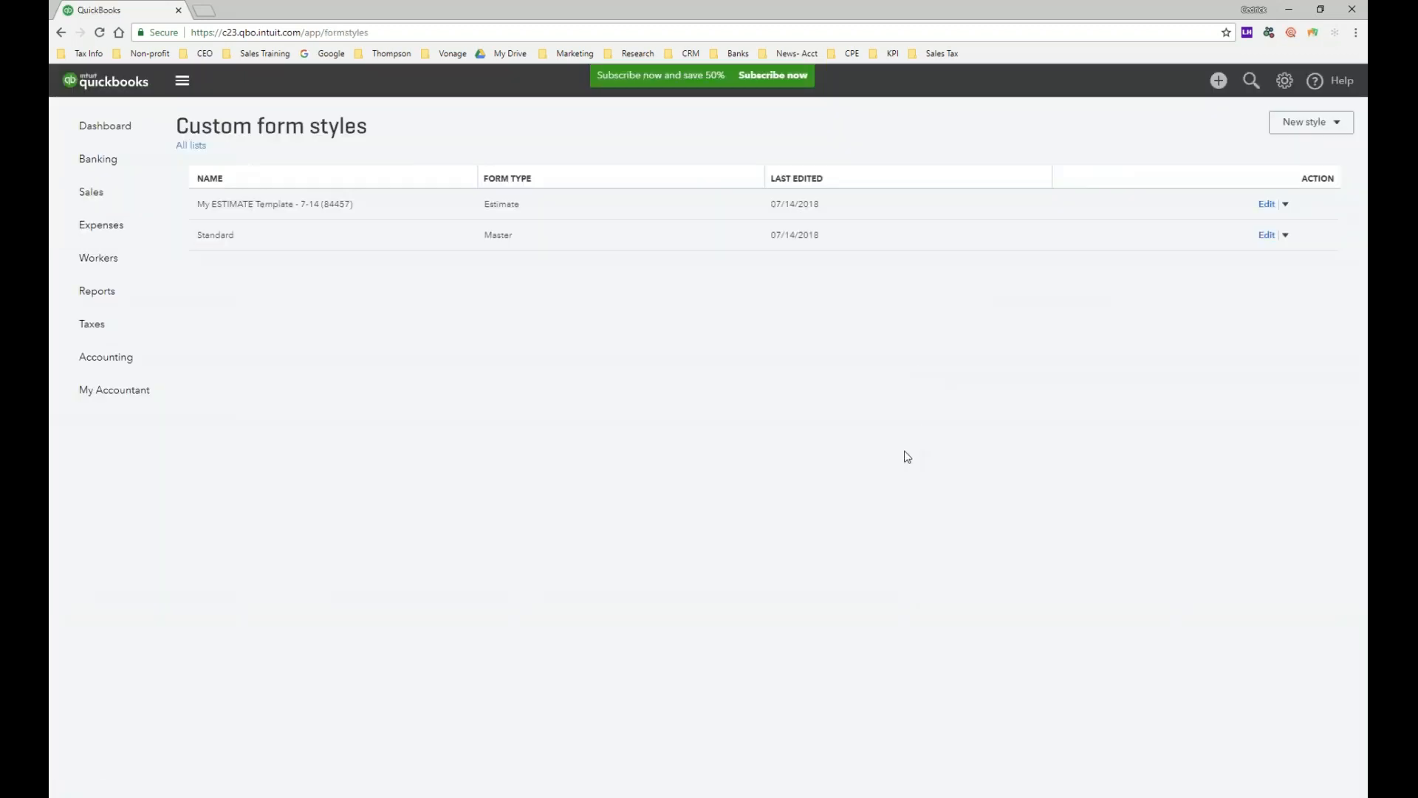
{"action": "left_click", "coordinate": [1212, 87]}
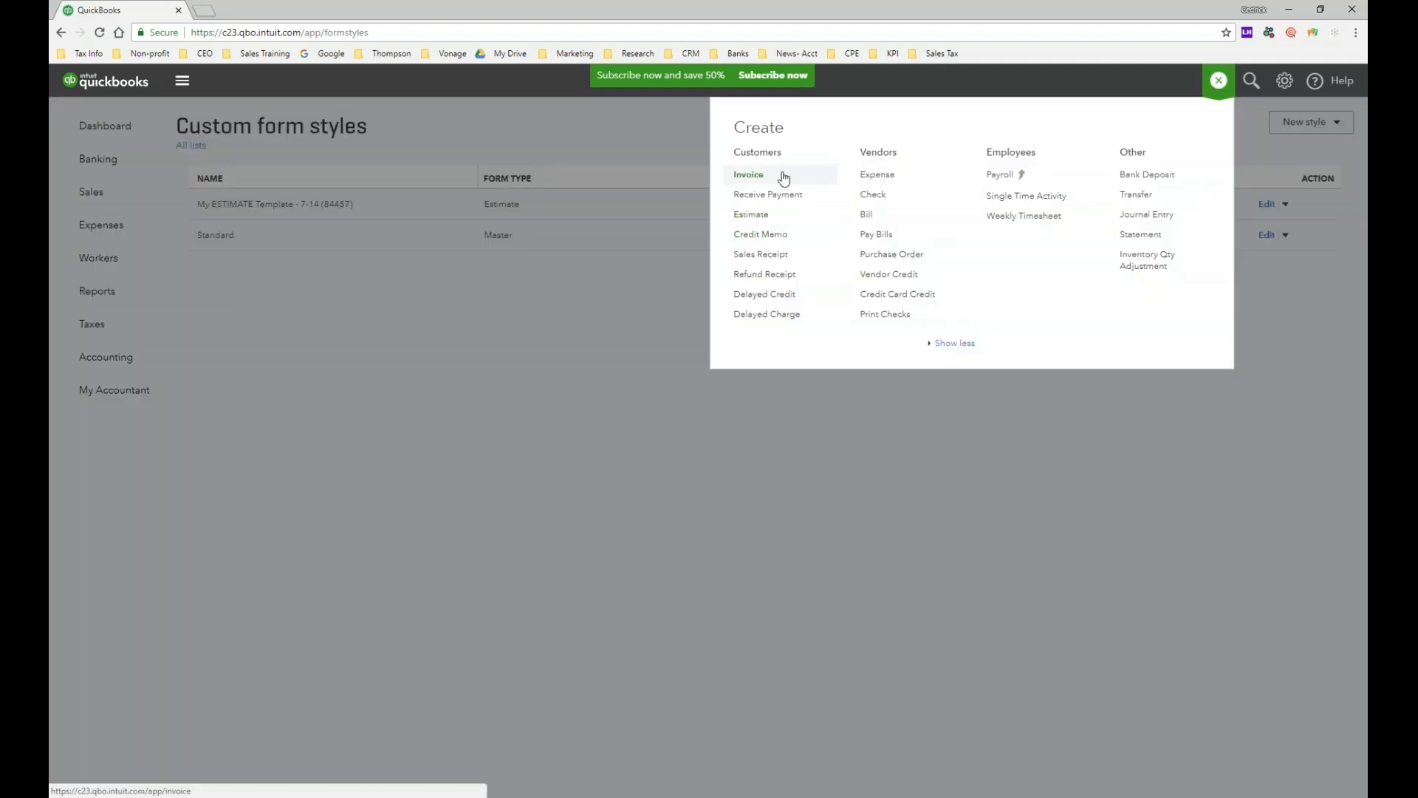
{"action": "left_click", "coordinate": [778, 177]}
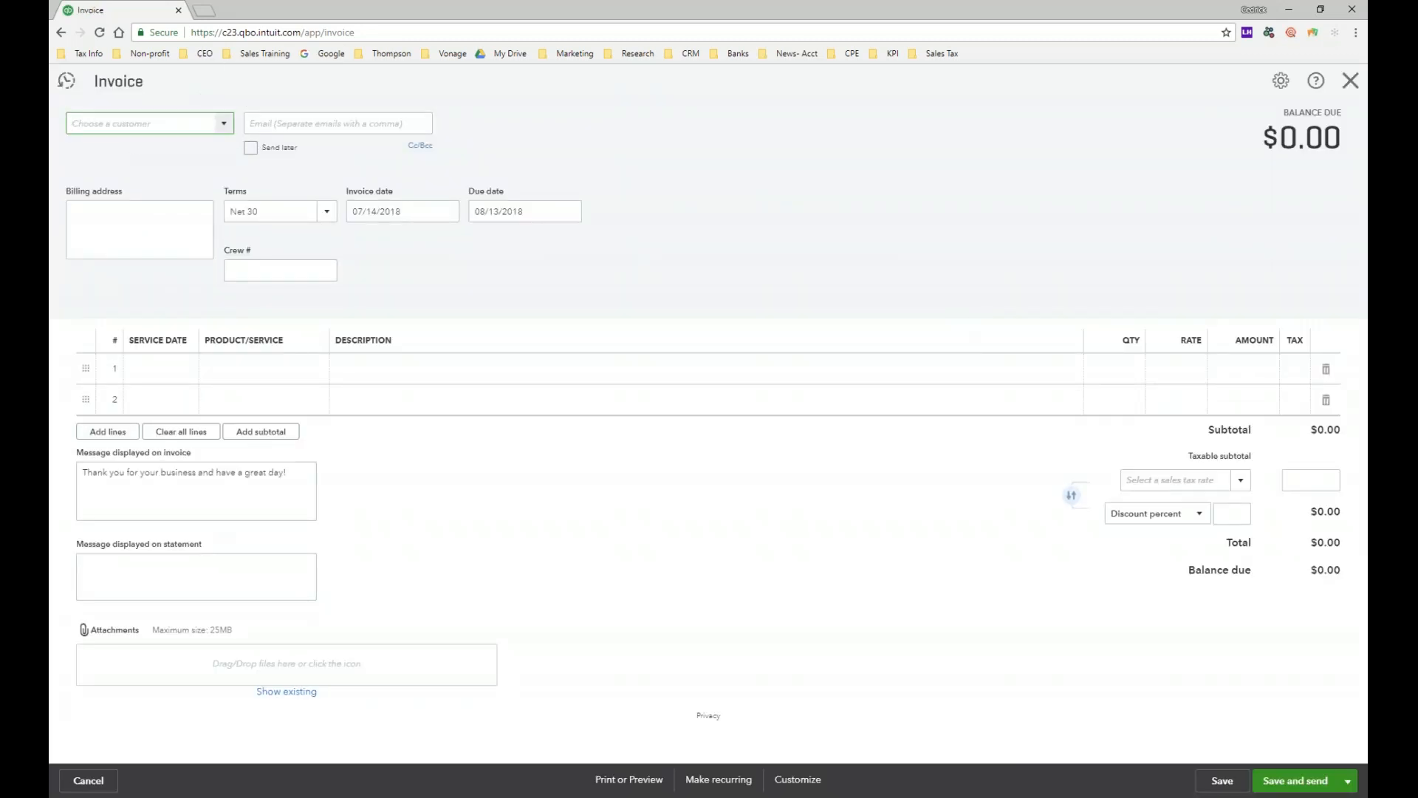
{"action": "left_click", "coordinate": [224, 125]}
Step: Bill the invoice to Amy's Bird Sanctuary and pull in Estimate #1002's lines, totaling $1,060.00
{"action": "left_click", "coordinate": [170, 177]}
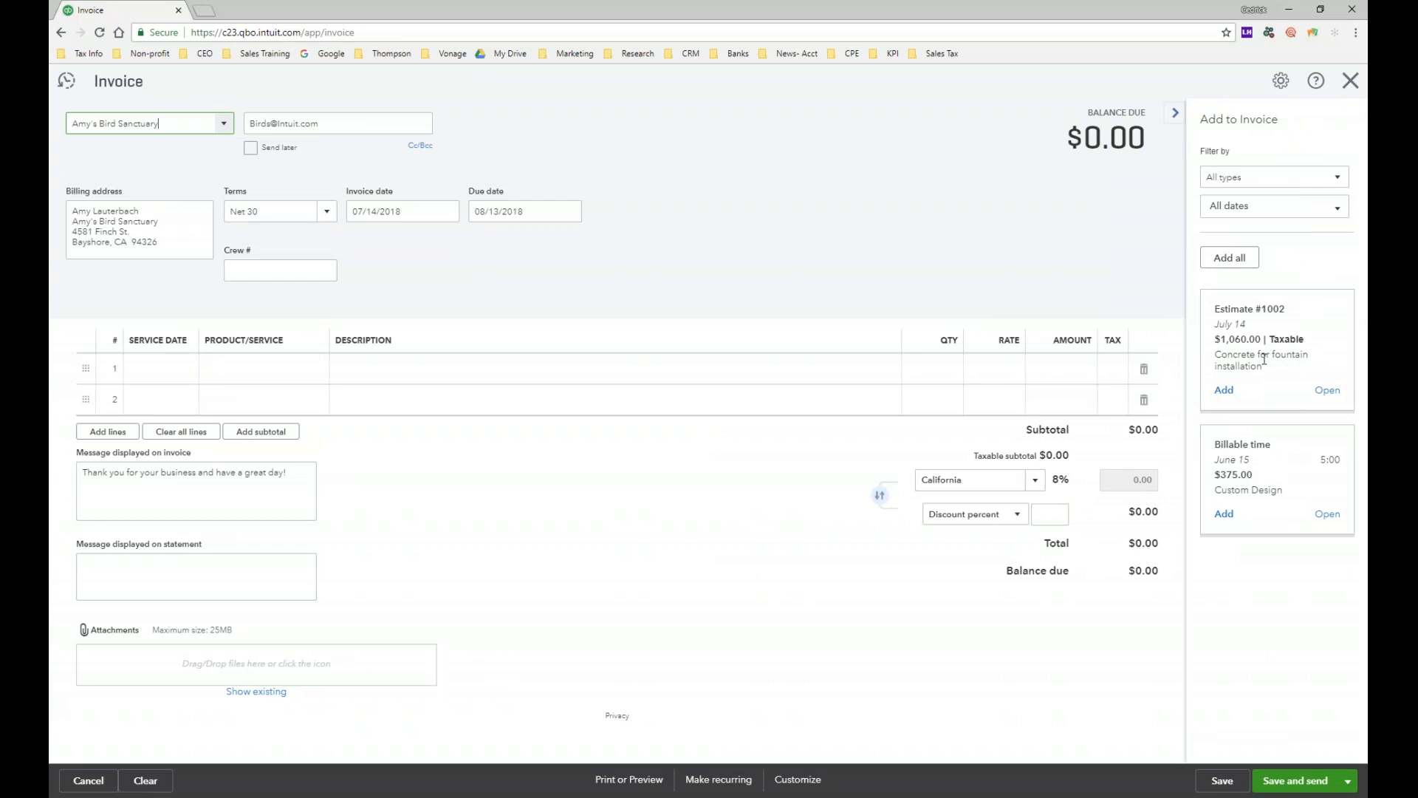
{"action": "left_click", "coordinate": [1224, 391]}
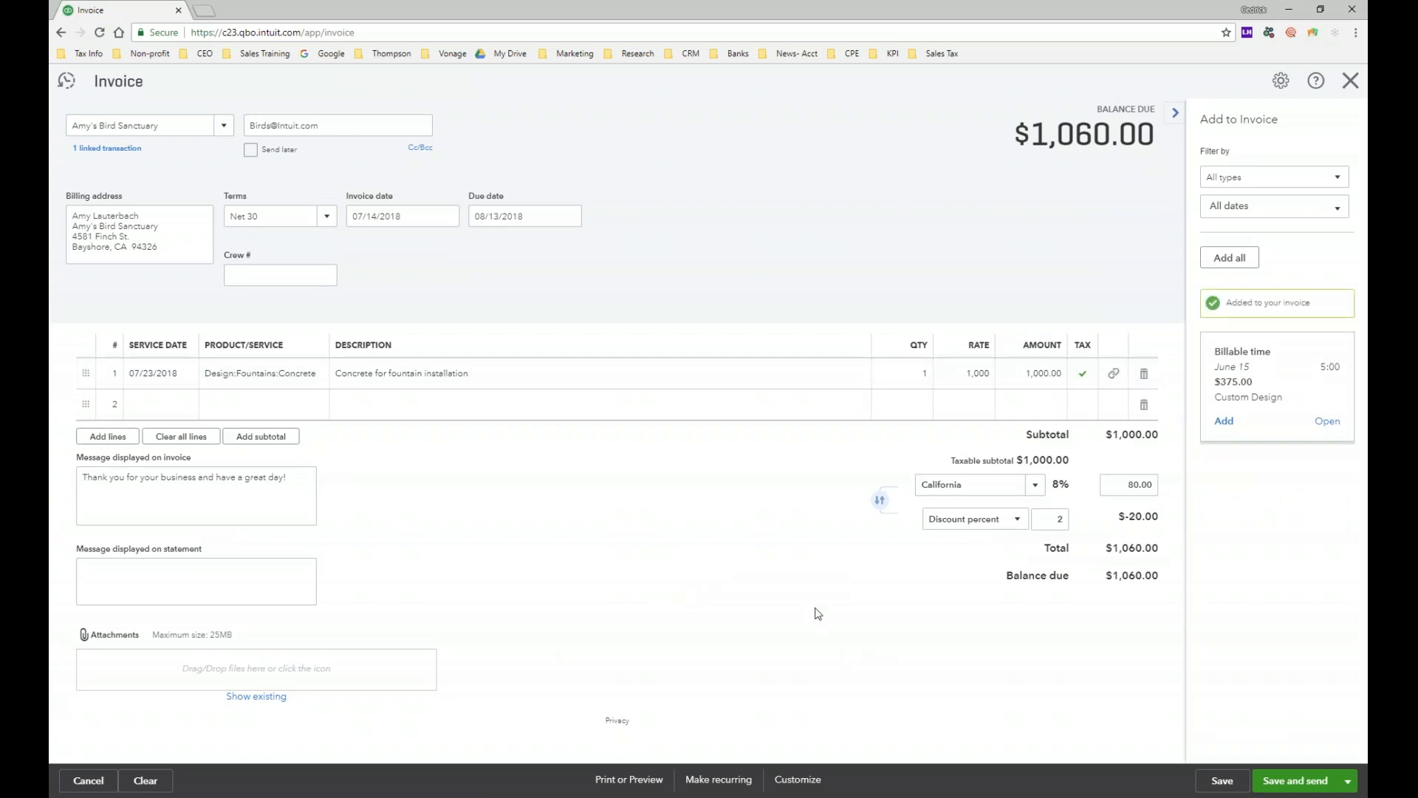
{"action": "left_click", "coordinate": [1175, 112]}
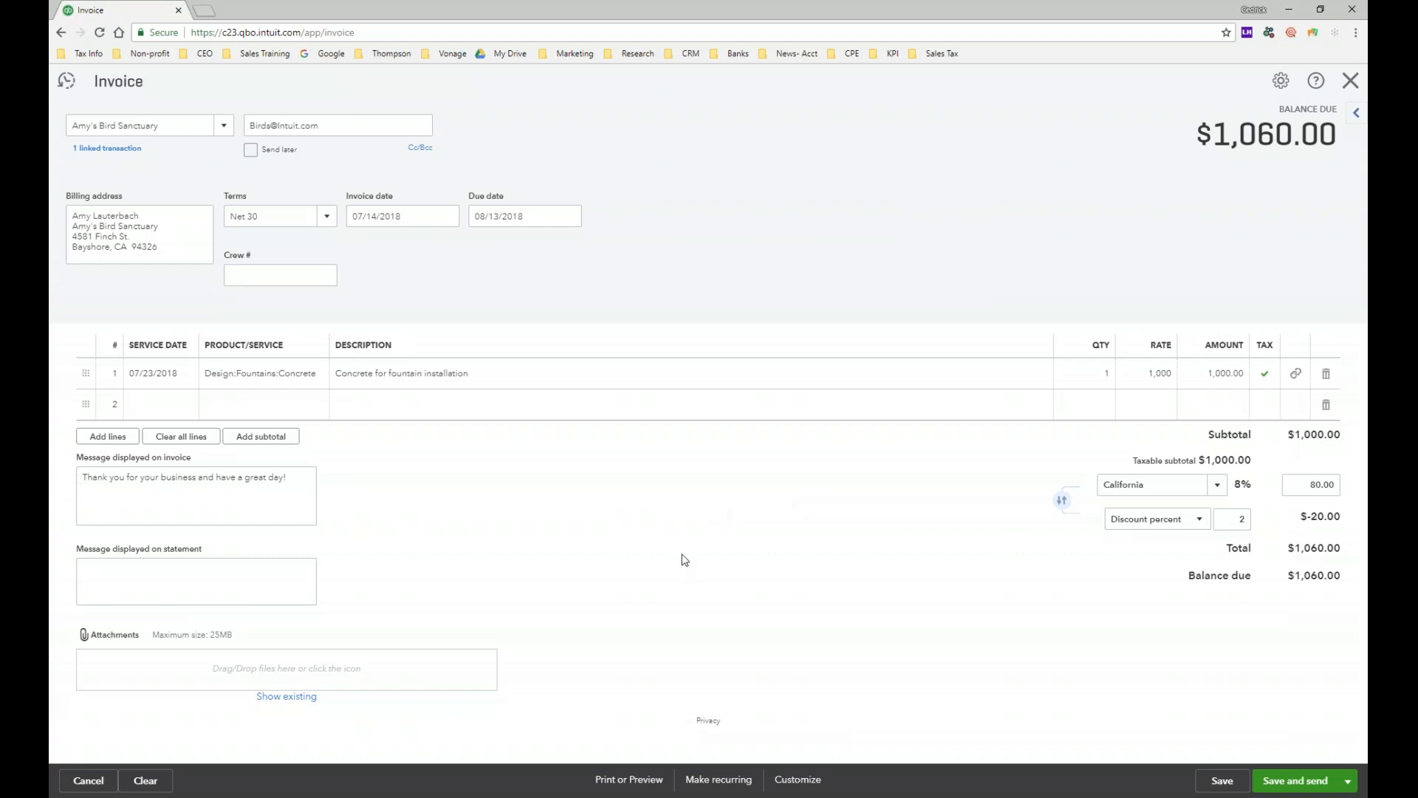
{"action": "left_click", "coordinate": [111, 149]}
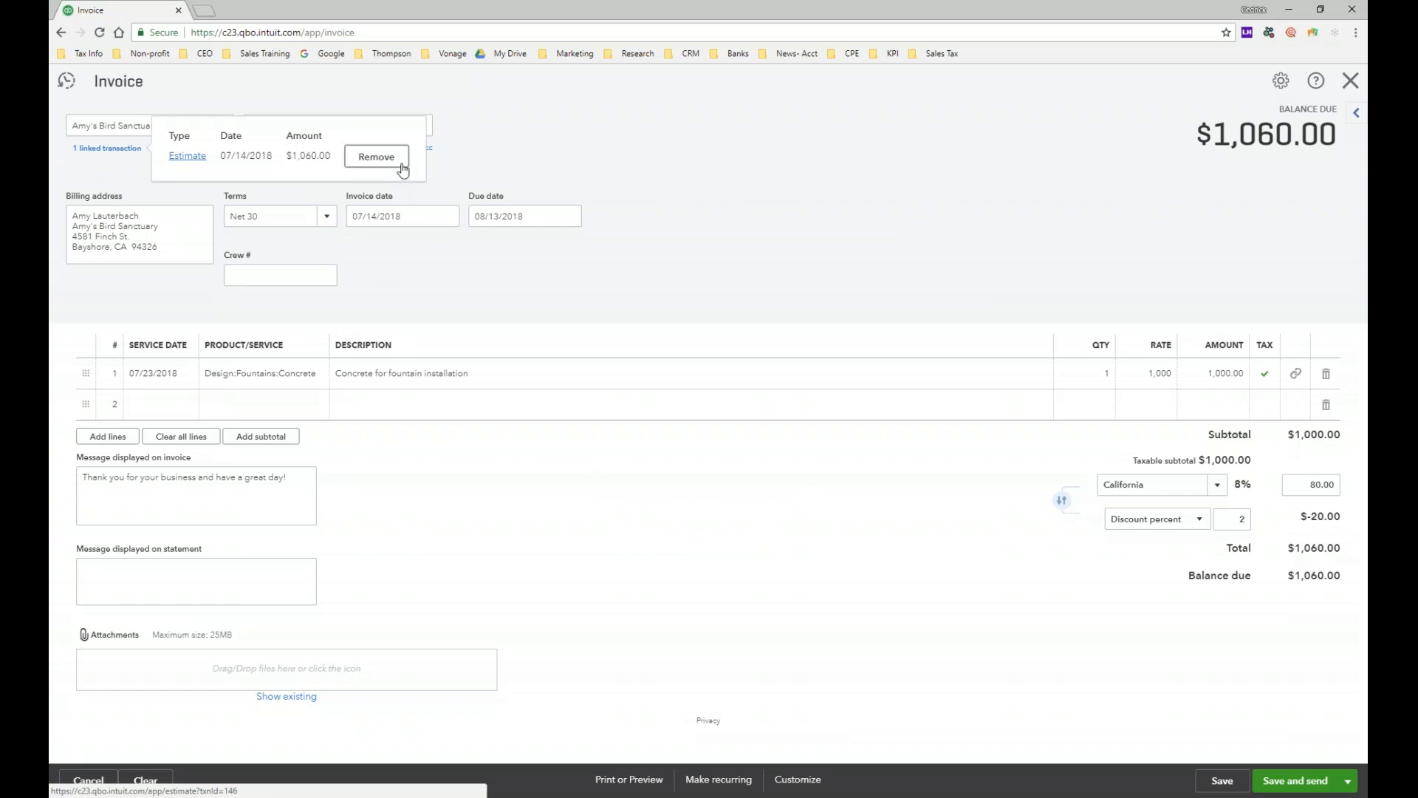
{"action": "left_click", "coordinate": [416, 559]}
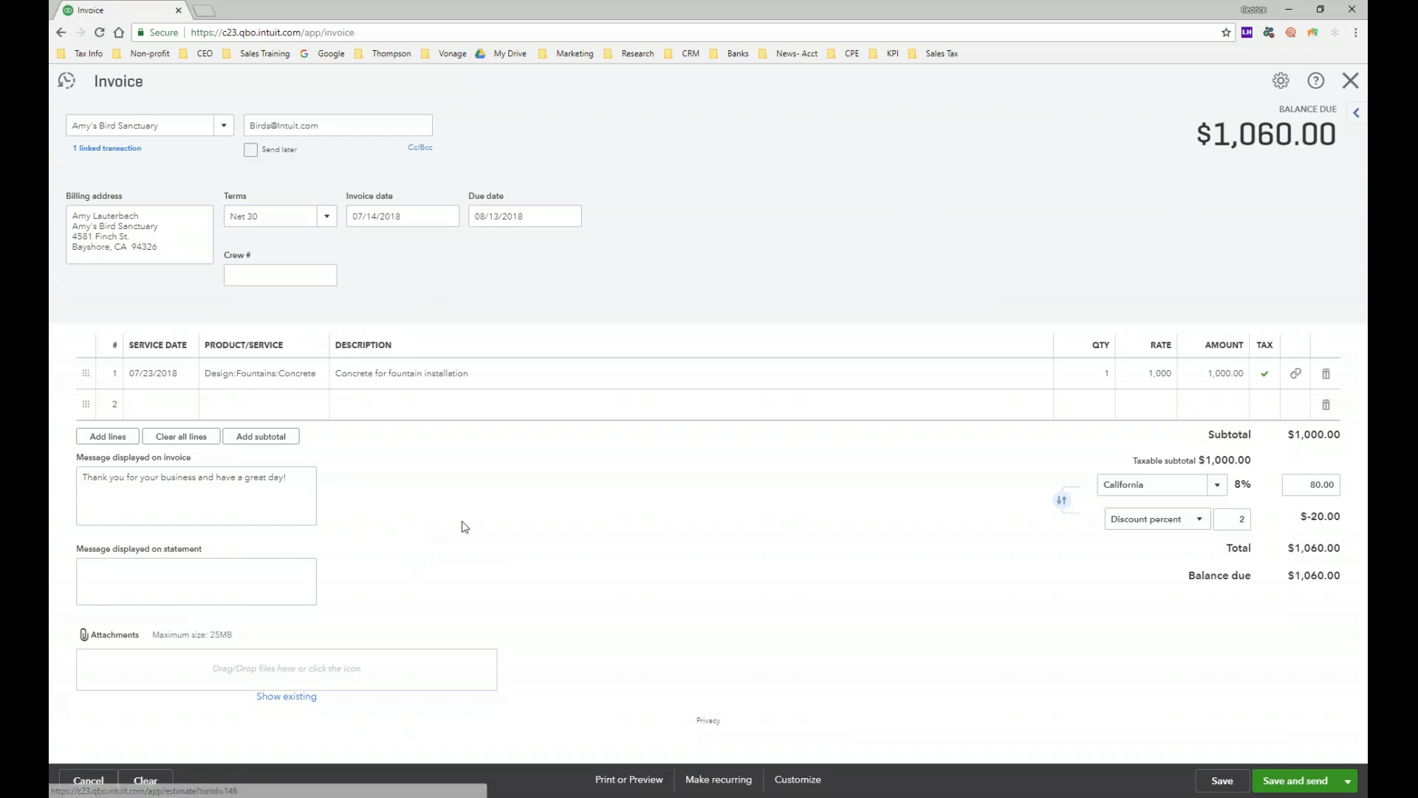